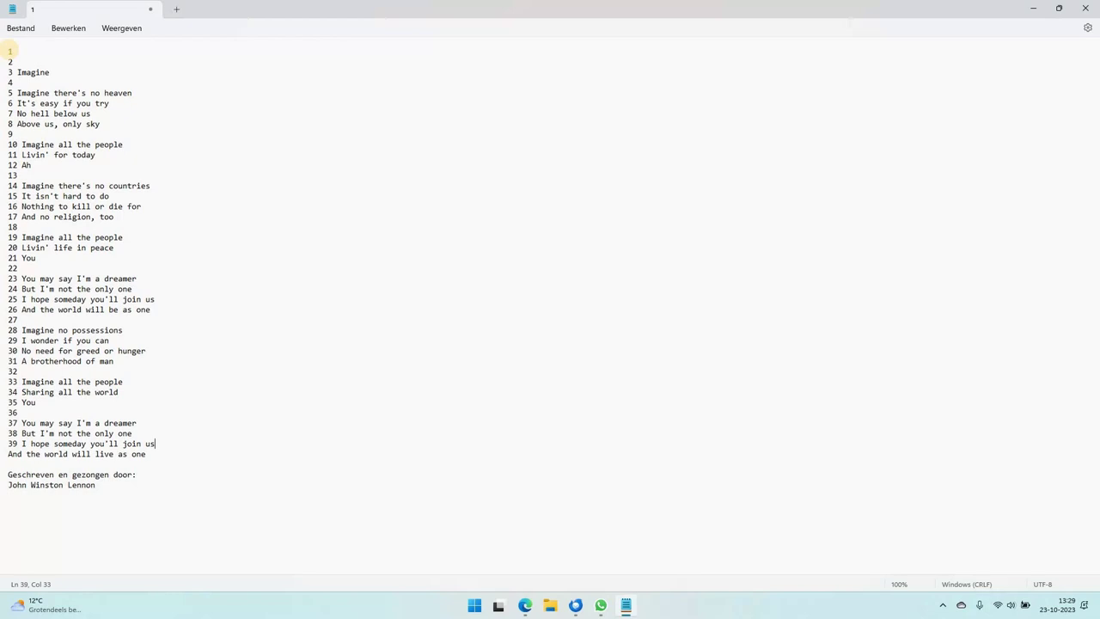
Number the final lyric line 40, then add blank lines numbered 41 and 42 before the credits
{"action": "key", "text": "Right"}
{"action": "type", "text": "40"}
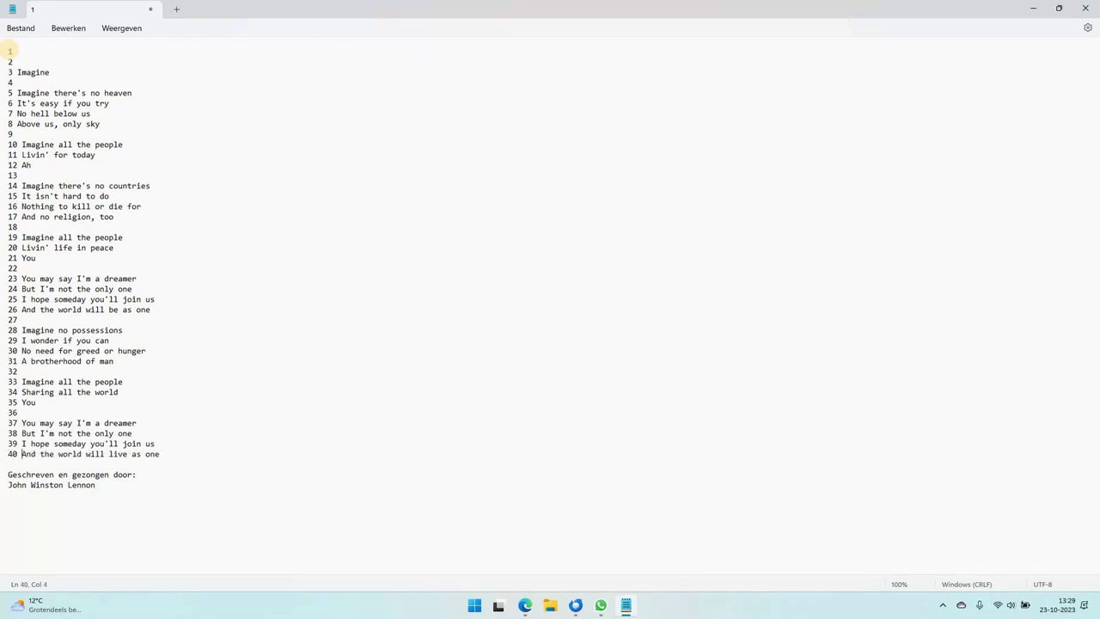
{"action": "key", "text": "Down"}
{"action": "type", "text": "41"}
{"action": "key", "text": "Down"}
{"action": "key", "text": "Up"}
{"action": "key", "text": "Return"}
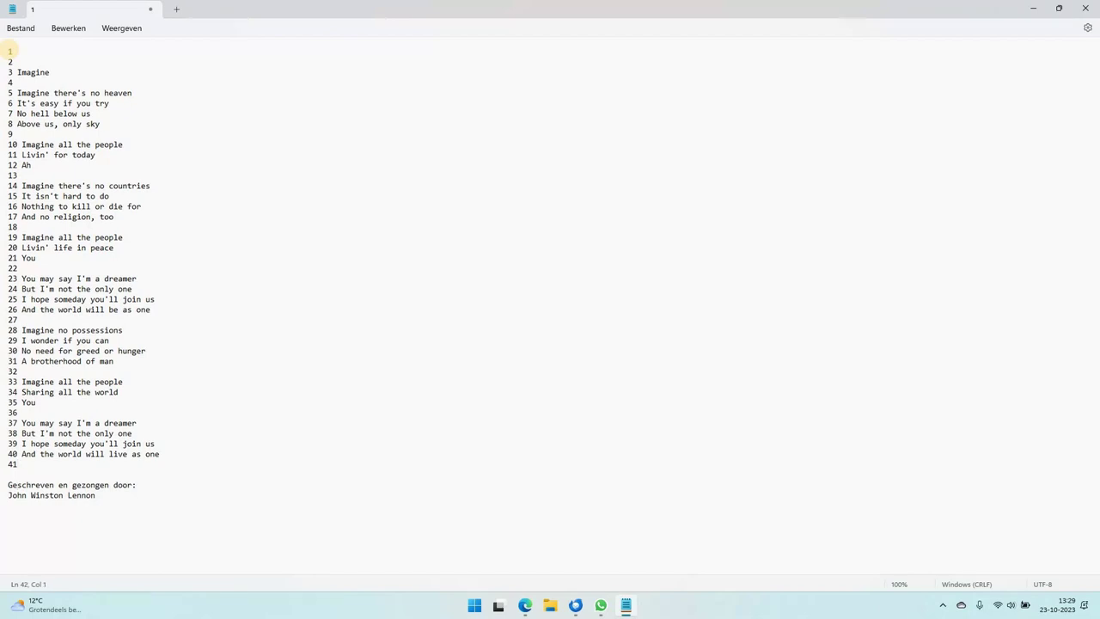
{"action": "type", "text": "42"}
Number the two credit lines at the end of the lyrics 43 and 44
{"action": "key", "text": "Down"}
{"action": "key", "text": "Left"}
{"action": "type", "text": "43"}
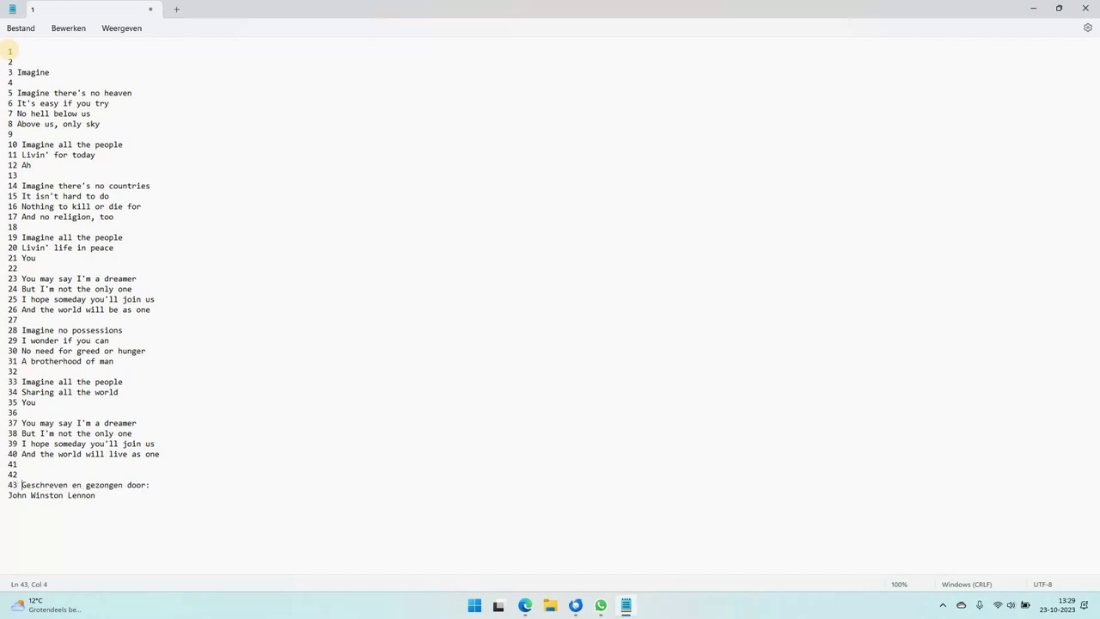
{"action": "key", "text": "Down"}
{"action": "key", "text": "Left"}
{"action": "type", "text": "44"}
Append blank lines numbered 45 and 46 after the credits, followed by line 47 with the text "Logo"
{"action": "key", "text": "End"}
{"action": "key", "text": "Return"}
{"action": "type", "text": "45"}
{"action": "key", "text": "Return"}
{"action": "type", "text": "46"}
{"action": "key", "text": "Return"}
{"action": "type", "text": "47"}
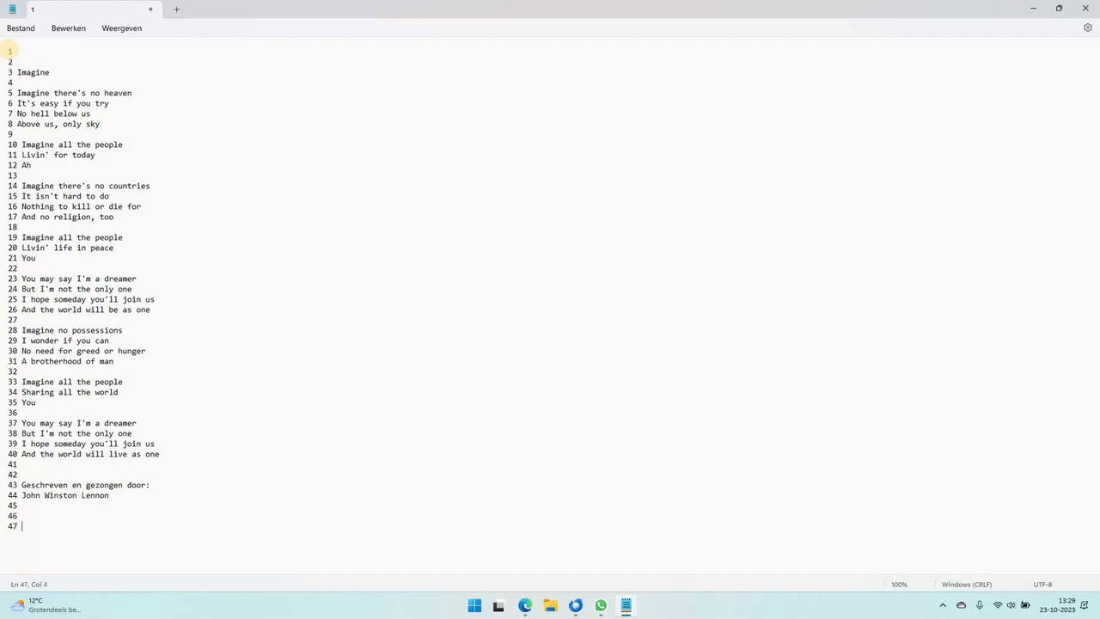
{"action": "type", "text": " Logo"}
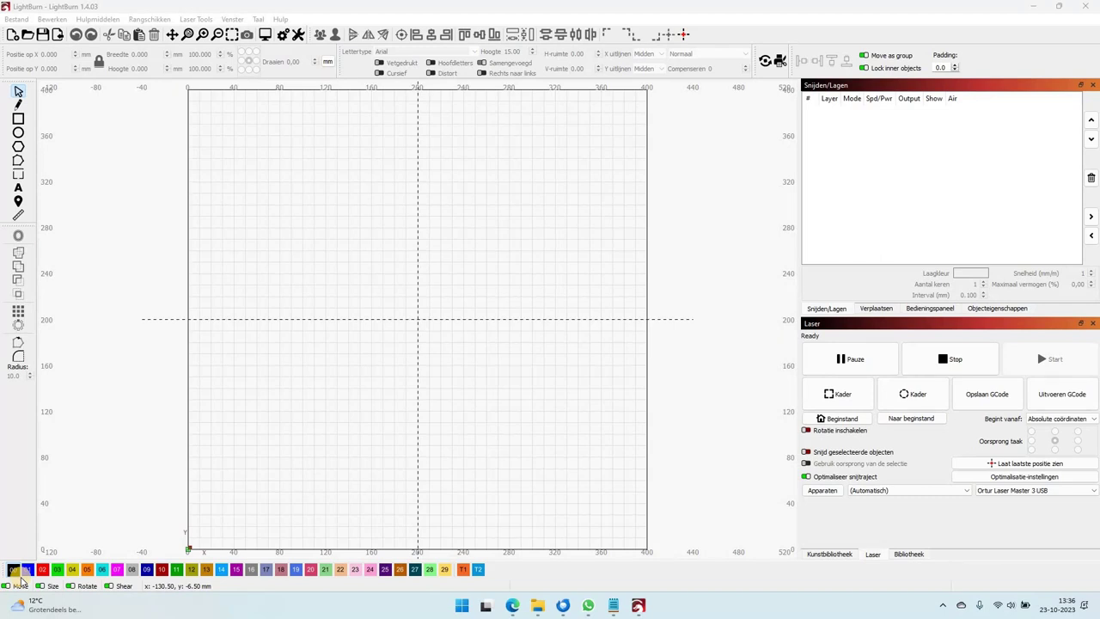
In LightBurn, draw a rectangle about 551.5 by 58 mm across the work area and assign it to tool layer T1
{"action": "left_click", "coordinate": [18, 120]}
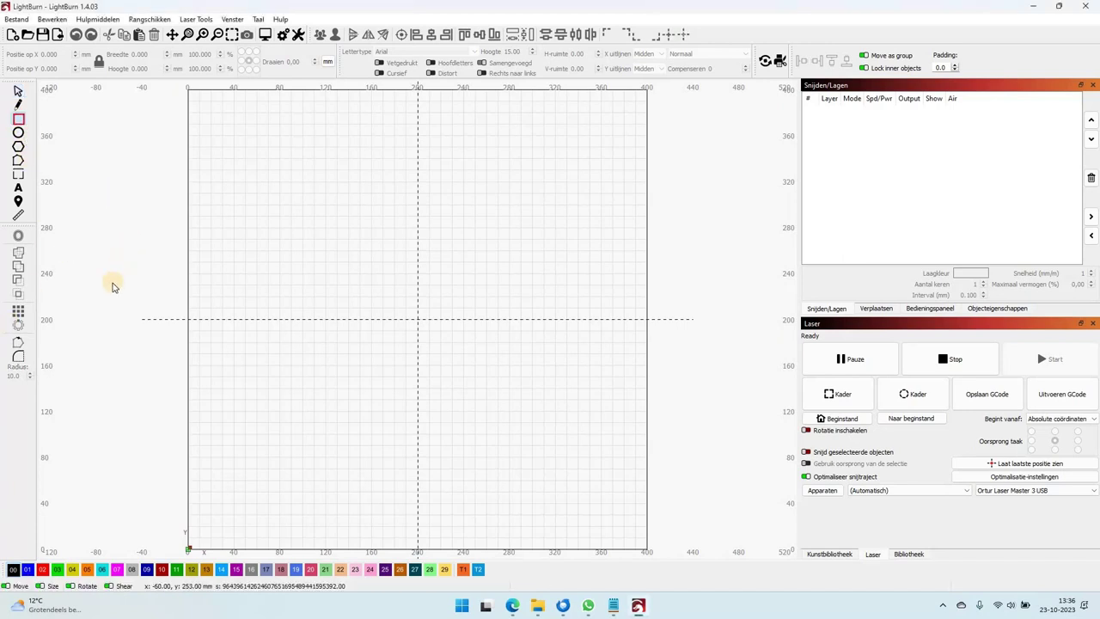
{"action": "left_click_drag", "start_coordinate": [111, 284], "coordinate": [746, 349]}
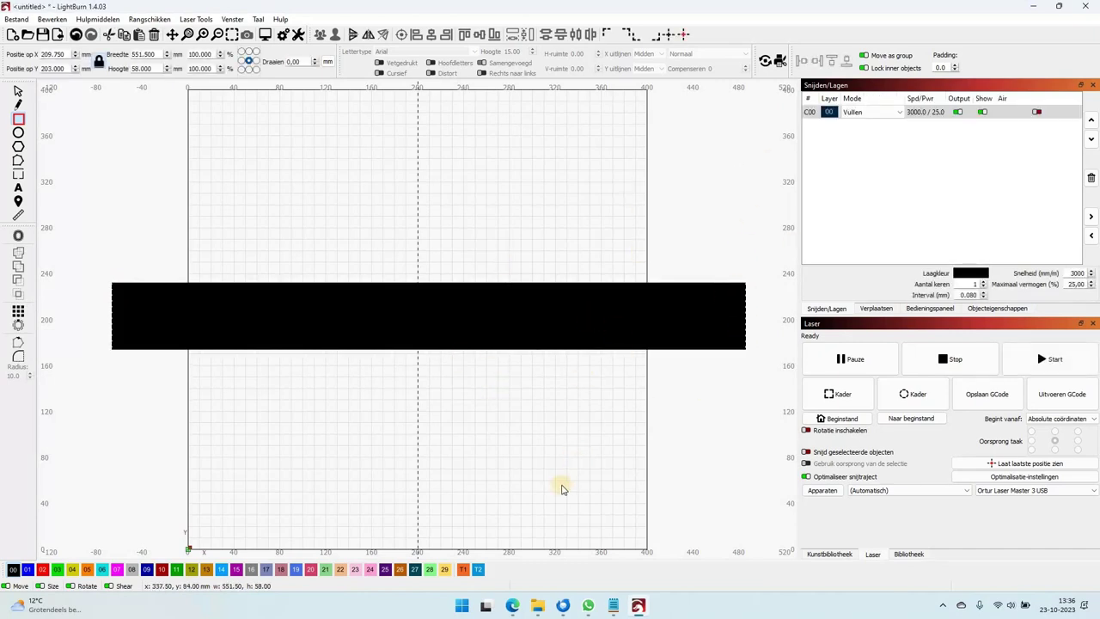
{"action": "left_click", "coordinate": [465, 569]}
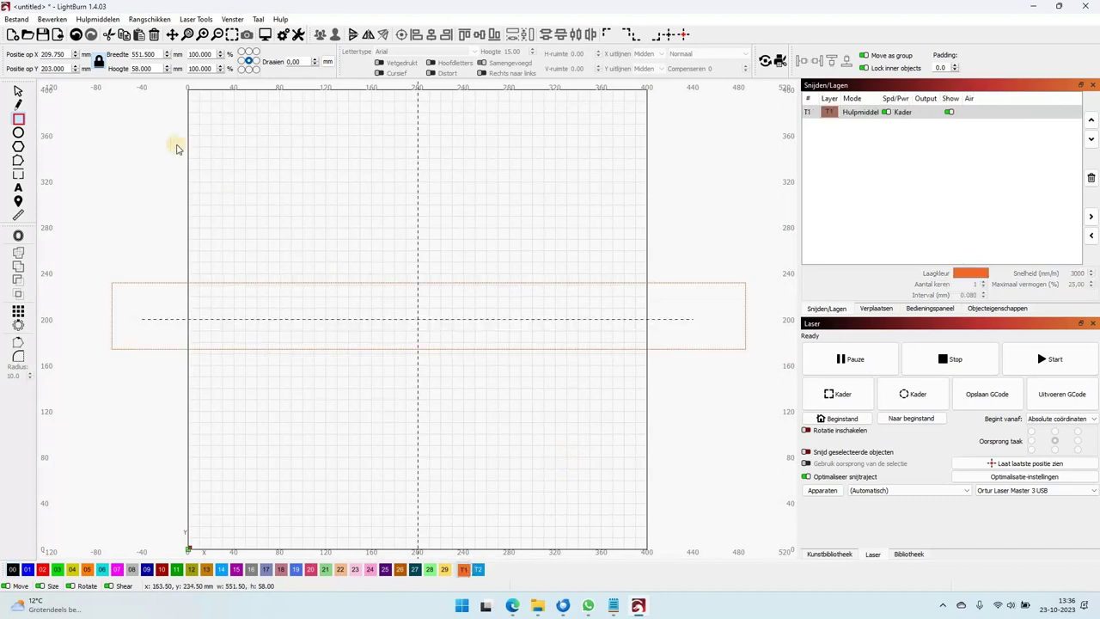
Resize the rectangle to 450 mm wide and 15 mm high, unlocking the aspect ratio before changing the height
{"action": "double_click", "coordinate": [140, 55]}
{"action": "type", "text": "450"}
{"action": "key", "text": "Tab"}
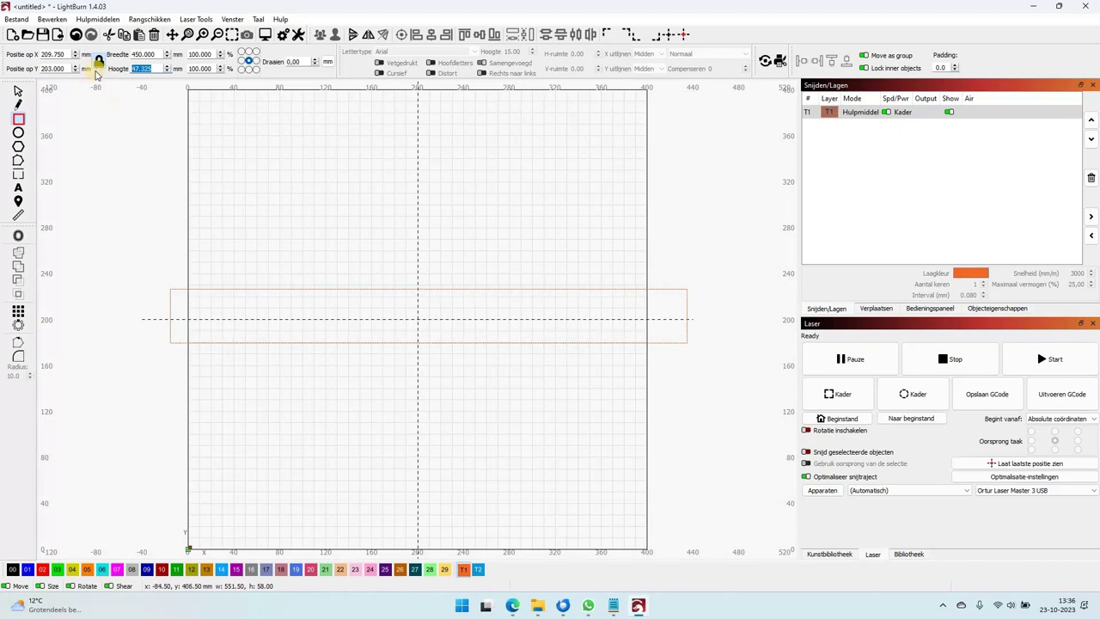
{"action": "left_click", "coordinate": [98, 63]}
{"action": "type", "text": "15"}
{"action": "key", "text": "Return"}
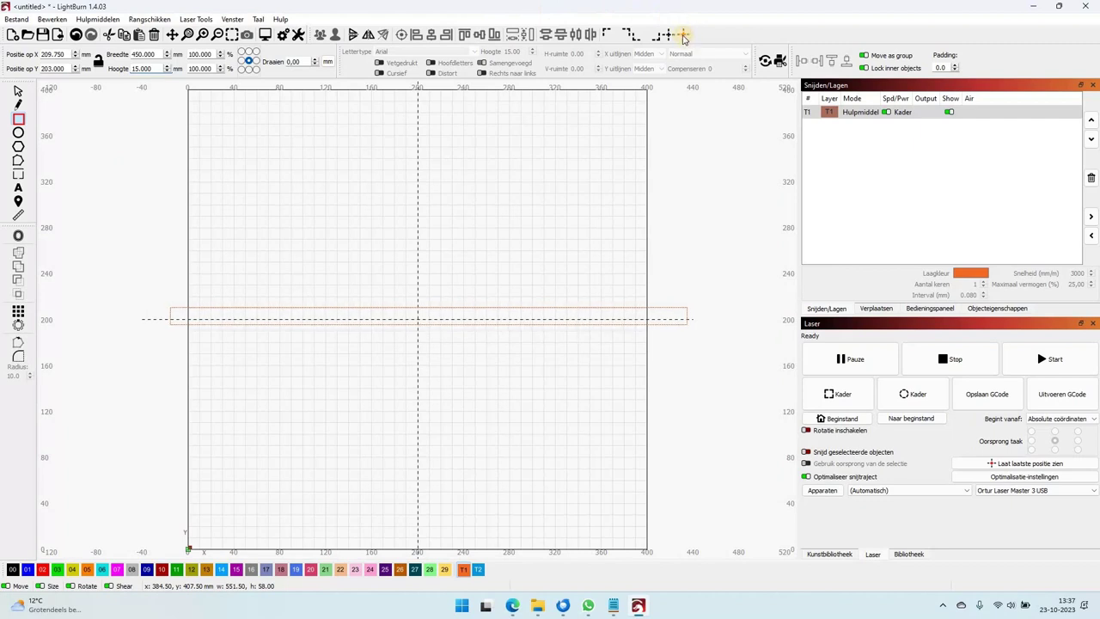
Hide the Docking tools and show them again
{"action": "left_click", "coordinate": [232, 18]}
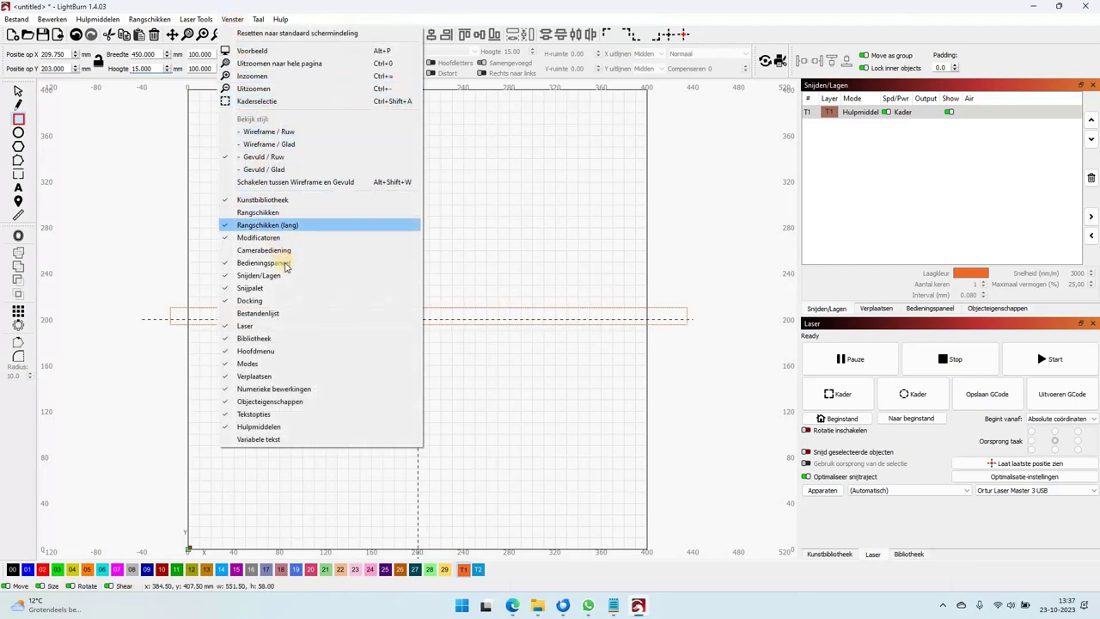
{"action": "left_click", "coordinate": [257, 300]}
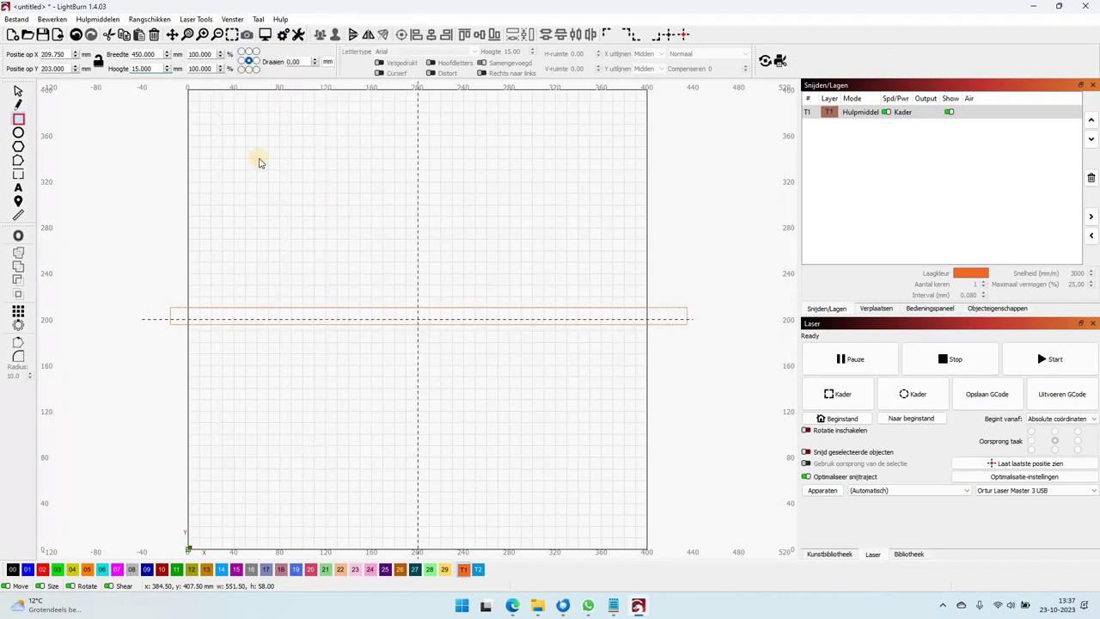
{"action": "left_click", "coordinate": [232, 19]}
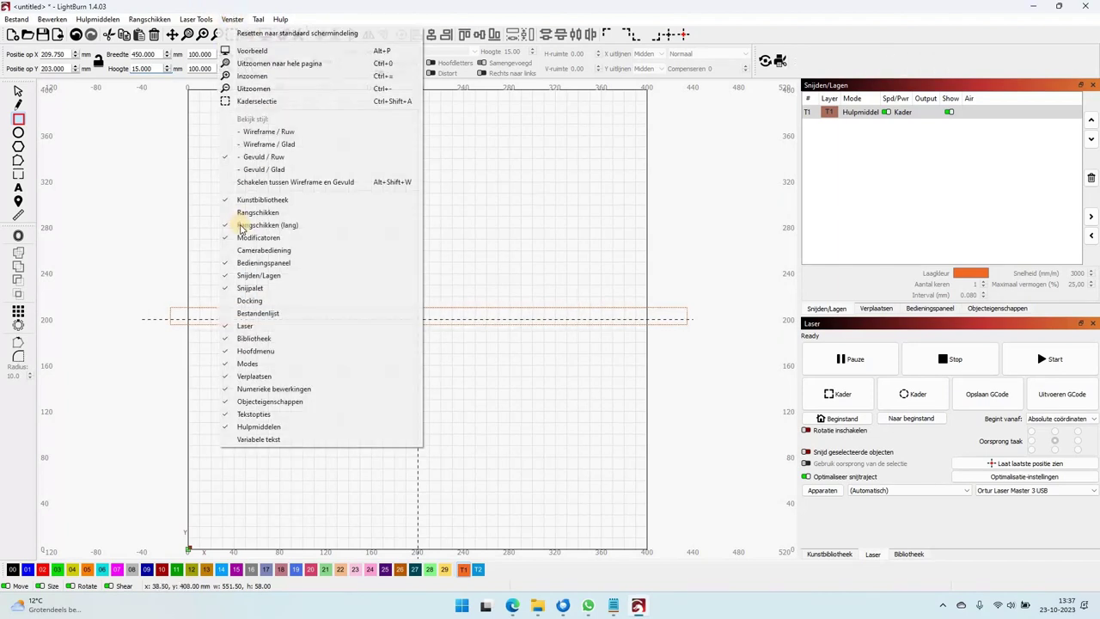
{"action": "left_click", "coordinate": [256, 301]}
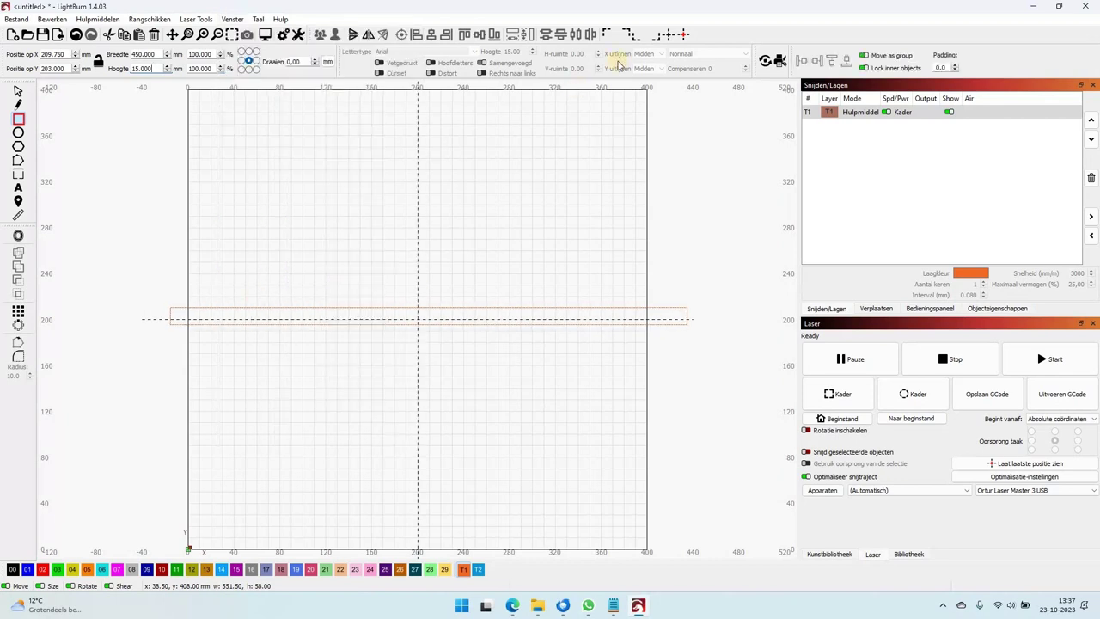
Move the 450 mm rectangle to the centre of the work area
{"action": "left_click", "coordinate": [684, 36]}
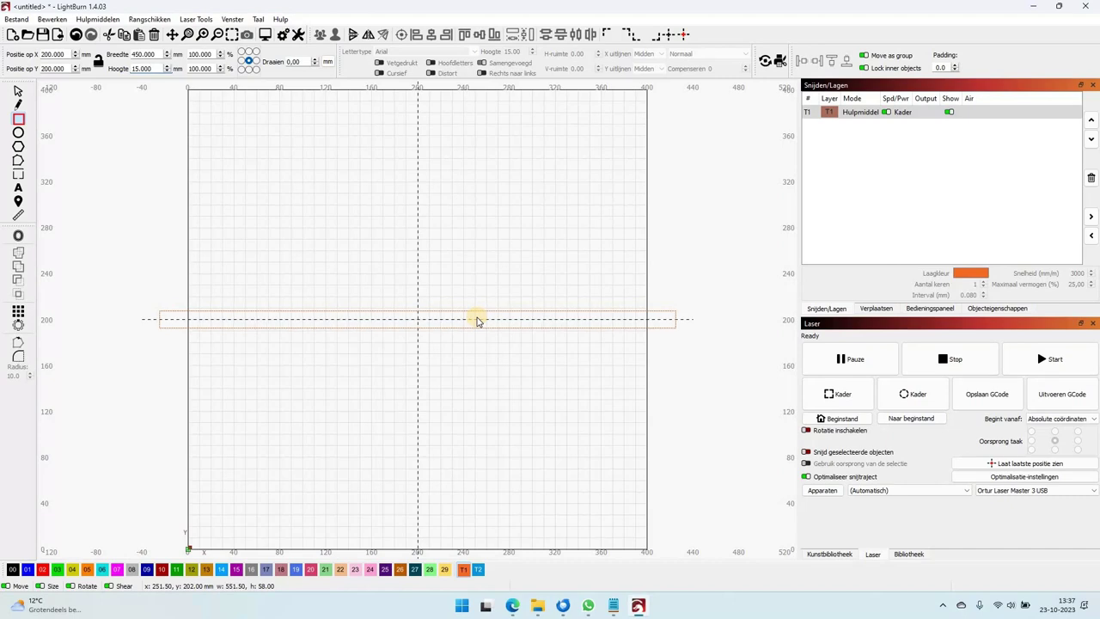
{"action": "left_click", "coordinate": [202, 34]}
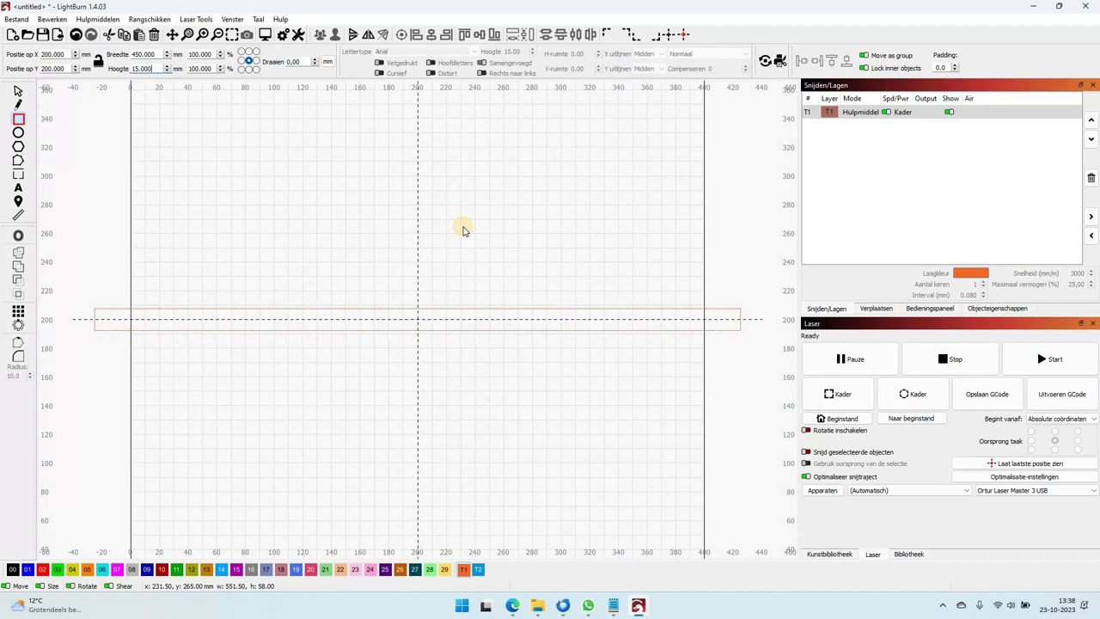
Switch to Notepad and read through the numbered song lines down to line 47
{"action": "left_click", "coordinate": [615, 606]}
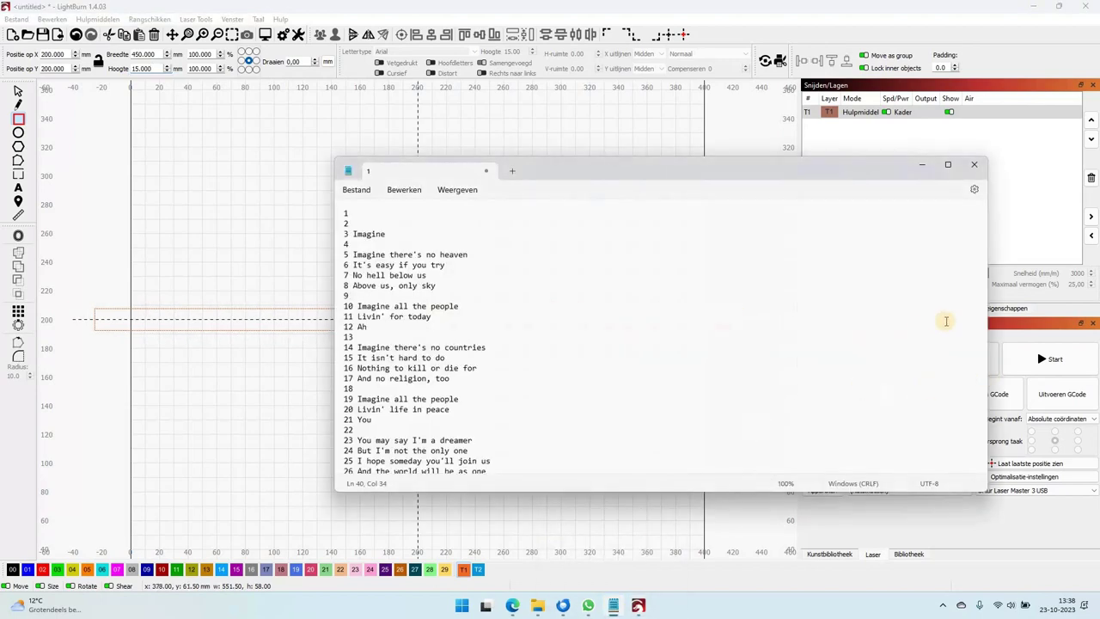
{"action": "left_click", "coordinate": [537, 420]}
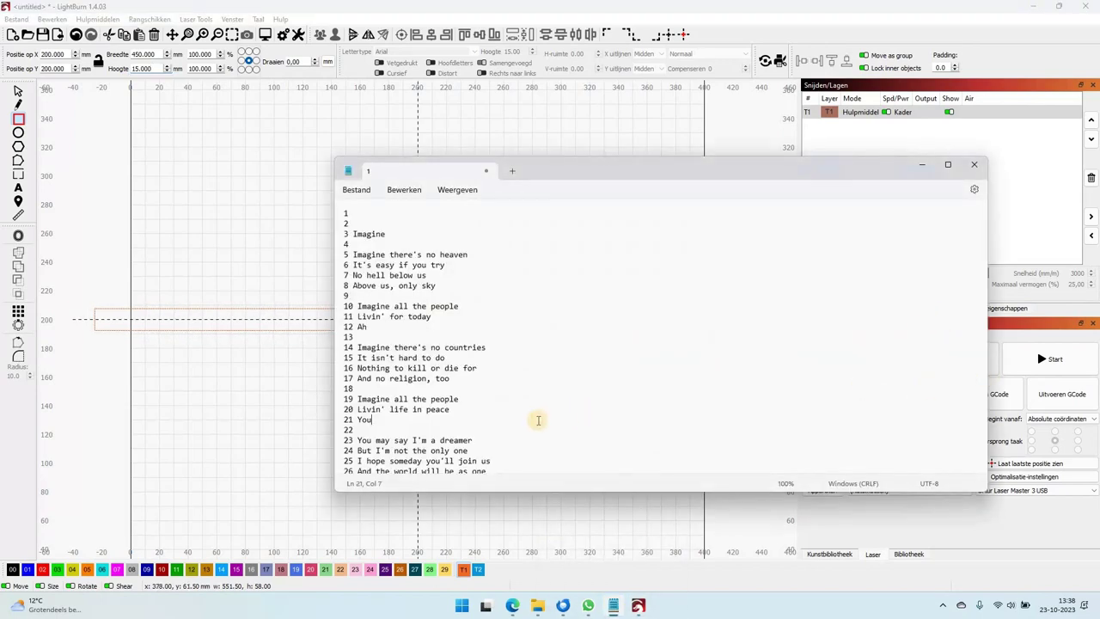
{"action": "key", "text": "Down"}
{"action": "key", "text": "Down"}
{"action": "key", "text": "Down"}
{"action": "key", "text": "Down"}
{"action": "key", "text": "Down"}
{"action": "key", "text": "Down"}
{"action": "key", "text": "Down"}
{"action": "key", "text": "Down"}
{"action": "key", "text": "Down"}
{"action": "key", "text": "Down"}
{"action": "key", "text": "Down"}
{"action": "key", "text": "Down"}
{"action": "key", "text": "Down"}
{"action": "key", "text": "Down"}
{"action": "key", "text": "Down"}
{"action": "key", "text": "Down"}
{"action": "key", "text": "Down"}
{"action": "key", "text": "Down"}
{"action": "key", "text": "Down"}
{"action": "key", "text": "Down"}
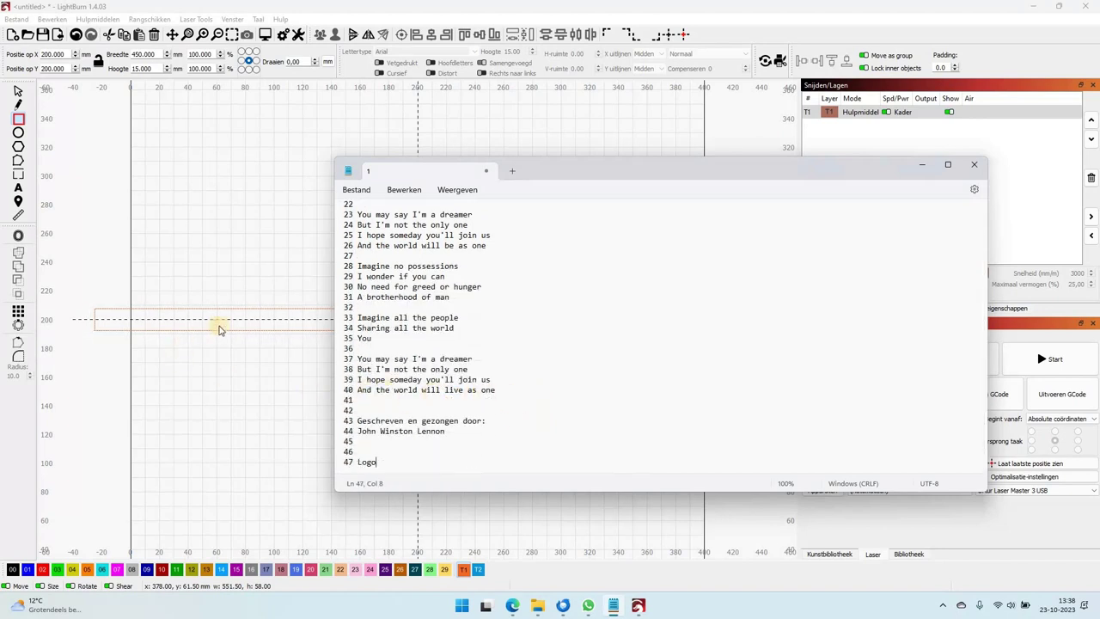
Switch back to LightBurn and add the text "And the world will live as one" at the centre of the rectangle
{"action": "left_click", "coordinate": [244, 318]}
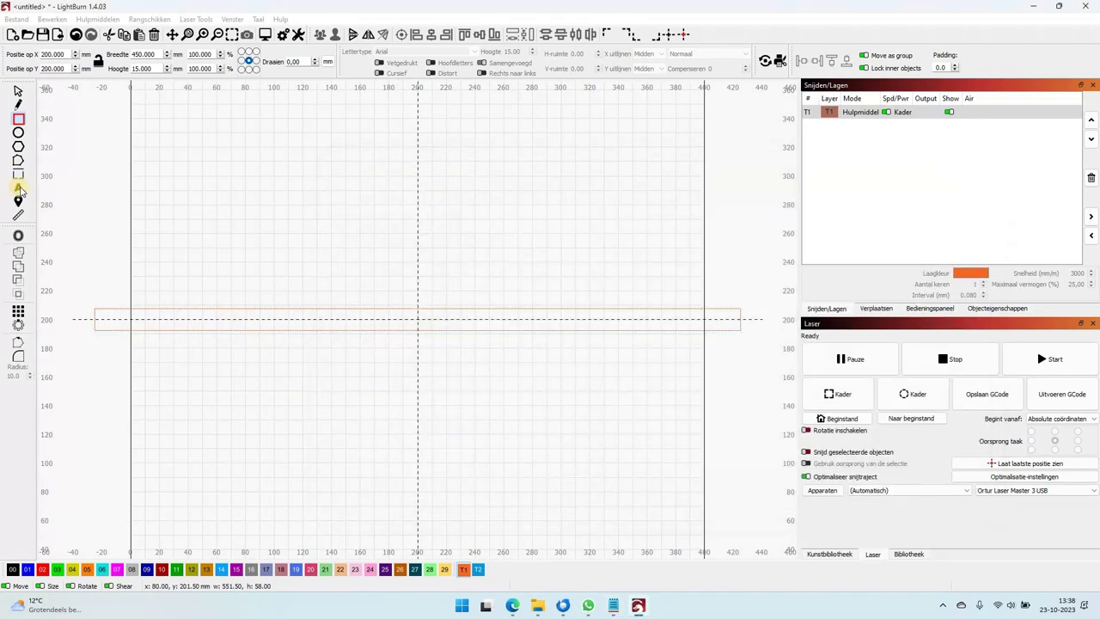
{"action": "left_click", "coordinate": [19, 189]}
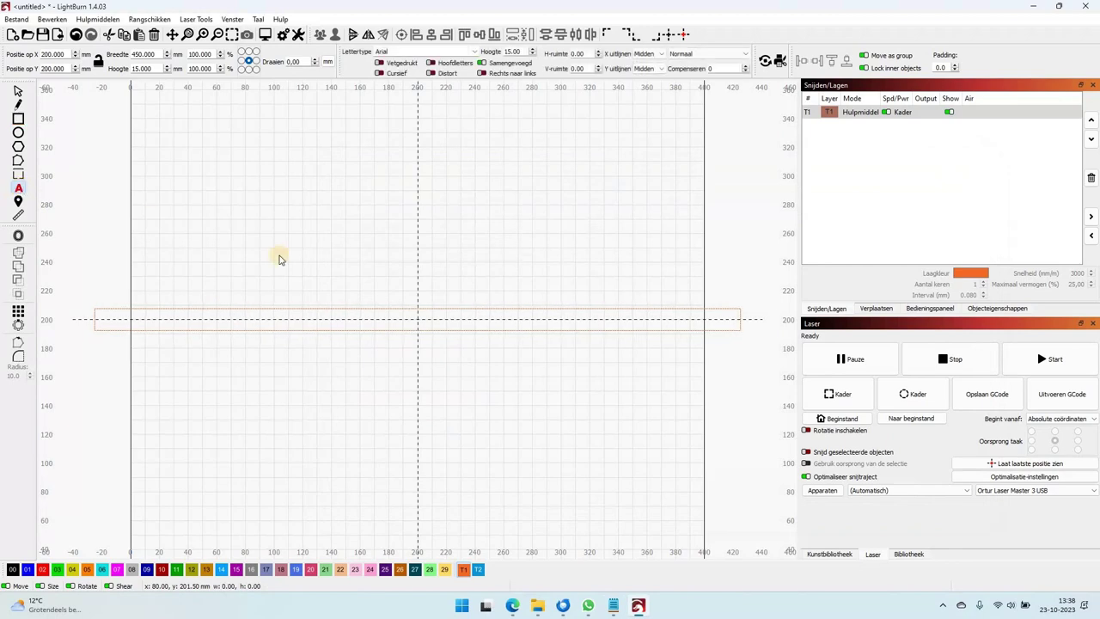
{"action": "left_click", "coordinate": [417, 319]}
{"action": "type", "text": "And the world will live as one"}
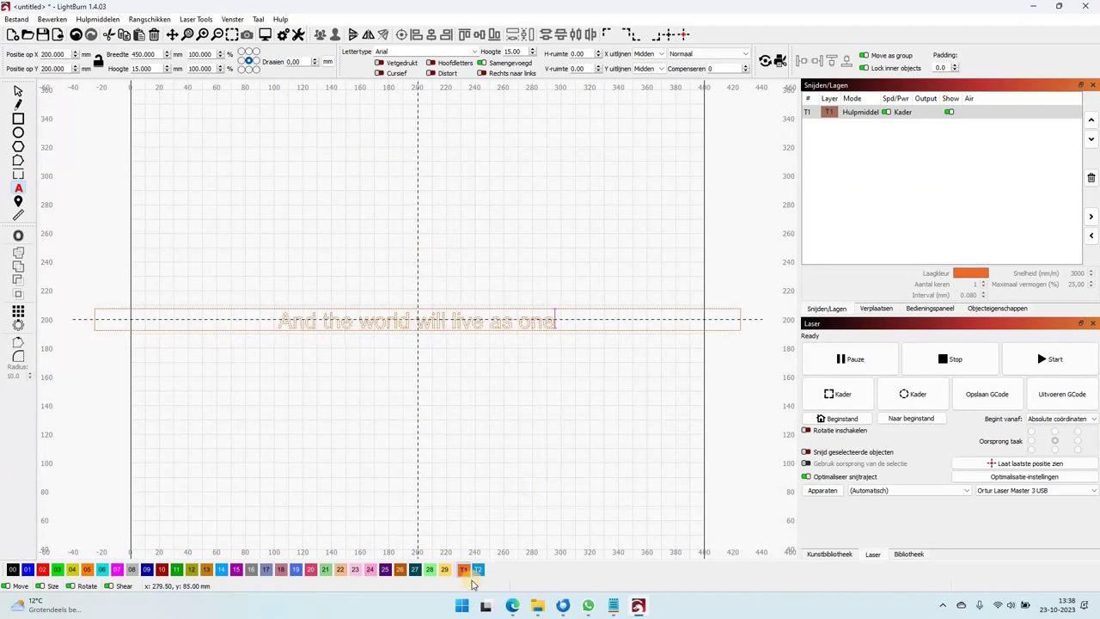
Assign the selection to layer 00, set the text height to 10 mm and finish editing the text
{"action": "left_click", "coordinate": [13, 569]}
{"action": "left_click", "coordinate": [13, 569]}
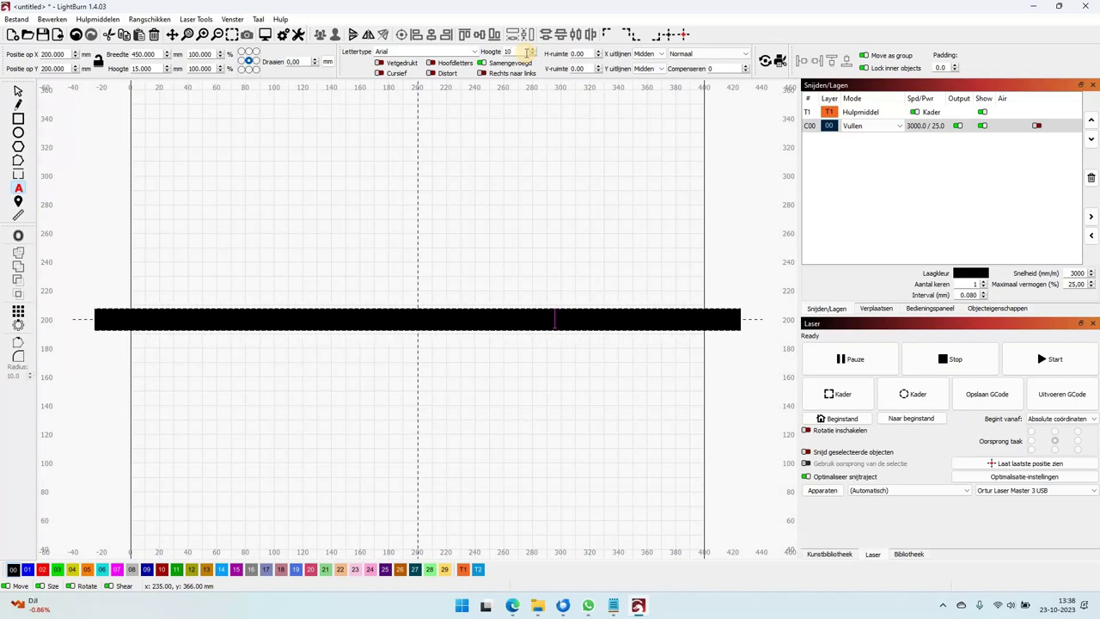
{"action": "left_click", "coordinate": [395, 322]}
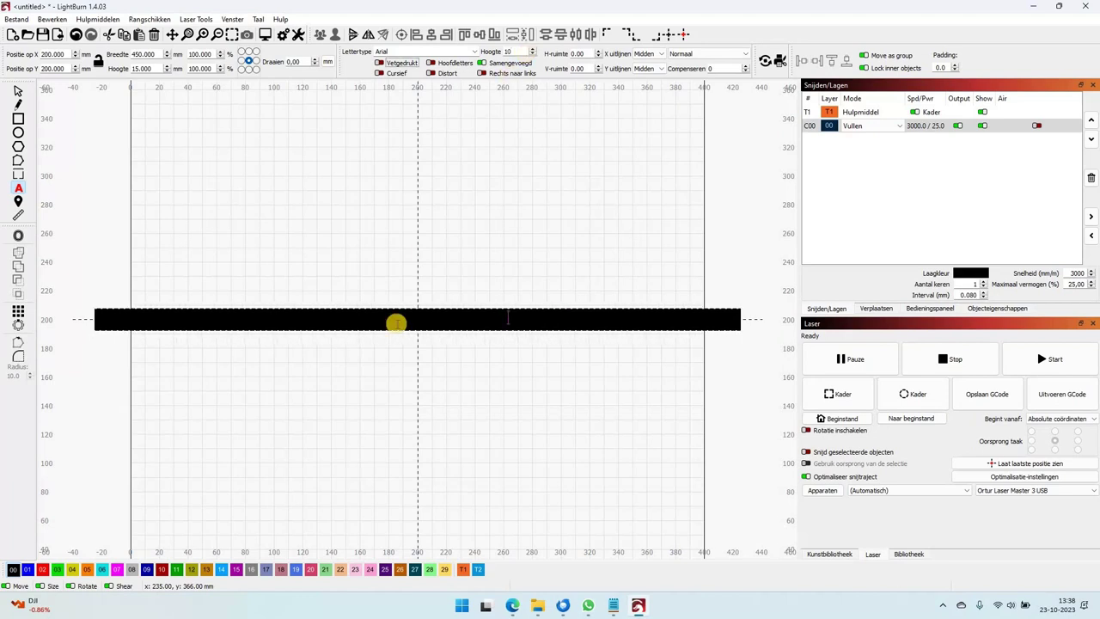
{"action": "left_click", "coordinate": [421, 417]}
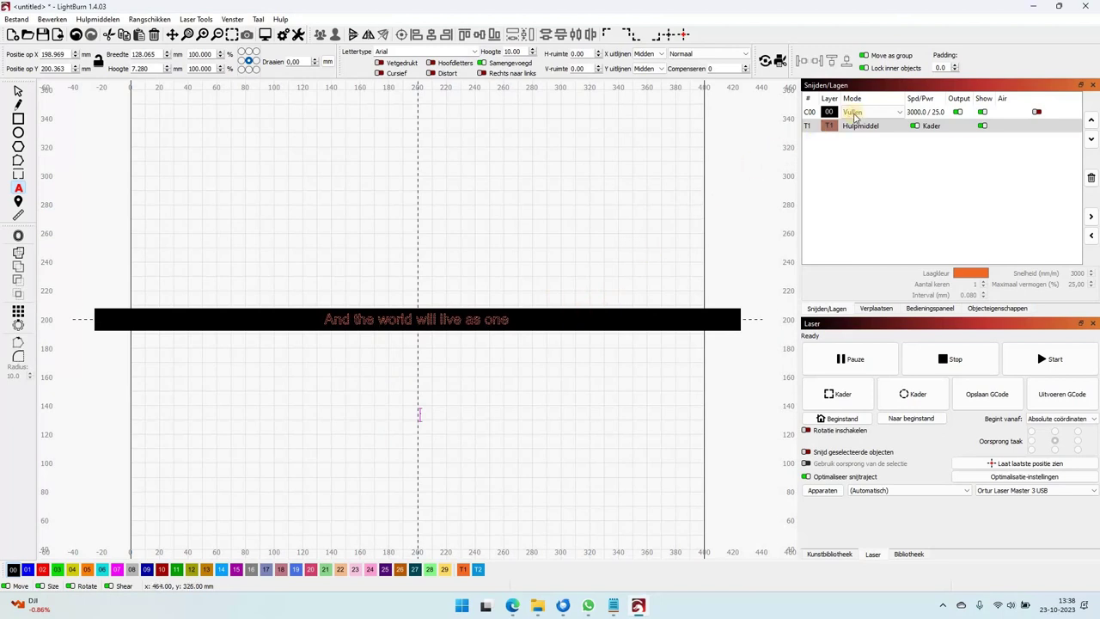
Move layer 00 below tool layer T1 in the layer order and change its mode to Lijn
{"action": "double_click", "coordinate": [918, 113]}
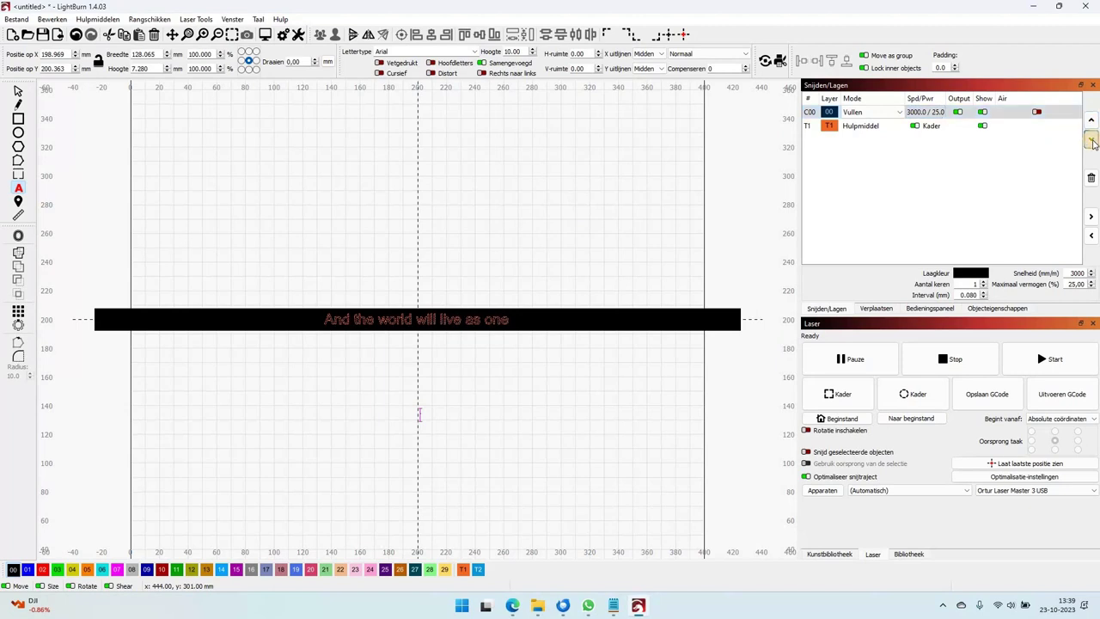
{"action": "left_click", "coordinate": [1091, 138]}
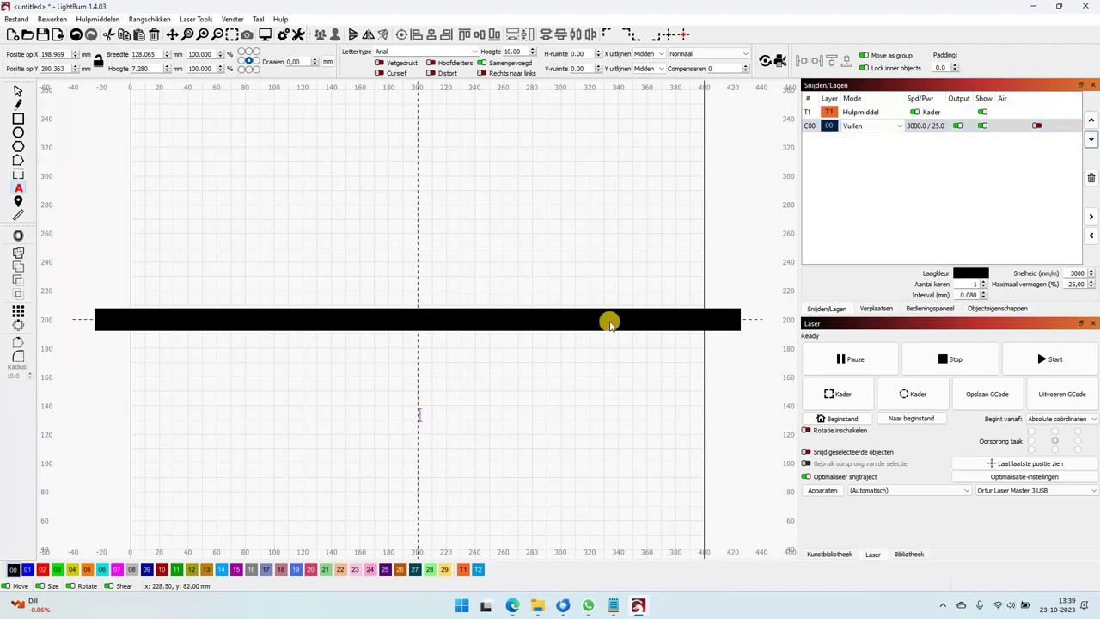
{"action": "left_click", "coordinate": [870, 112]}
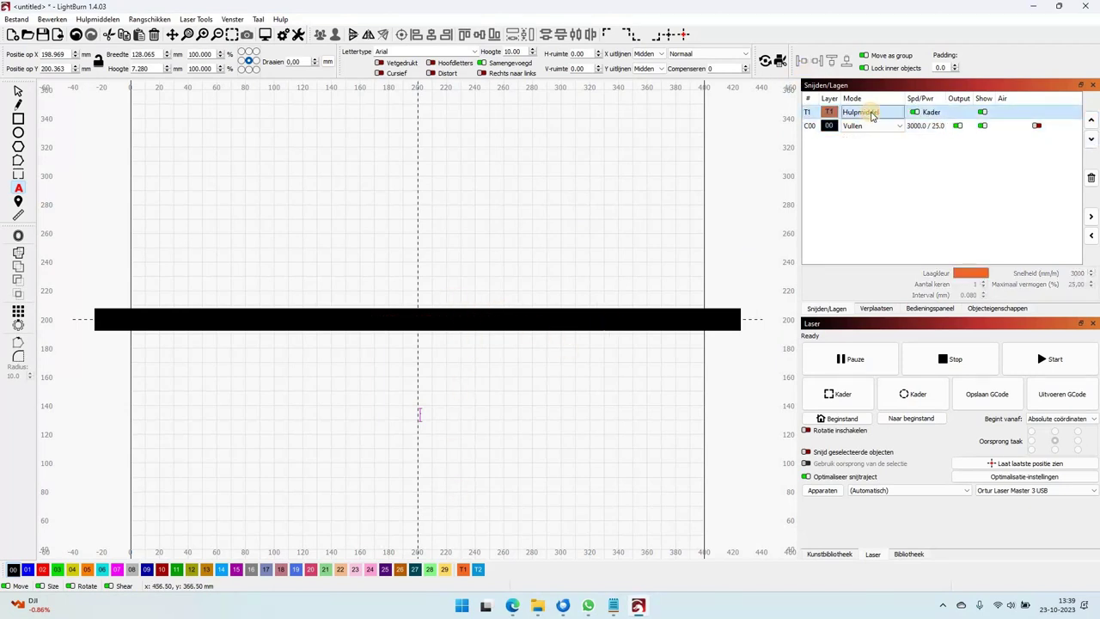
{"action": "left_click", "coordinate": [957, 126]}
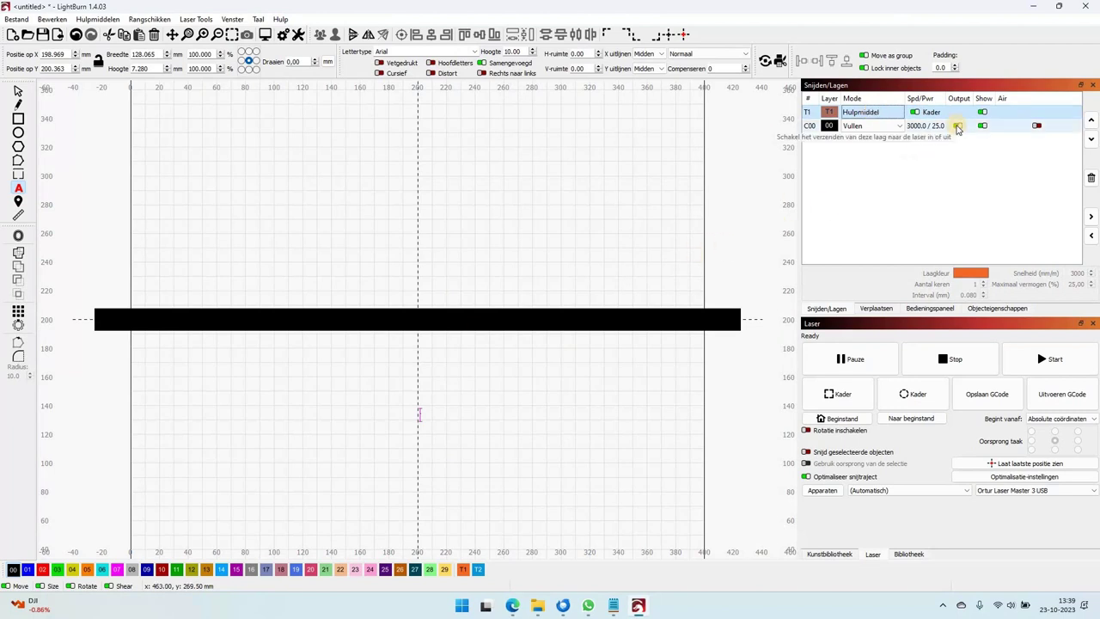
{"action": "left_click", "coordinate": [869, 127]}
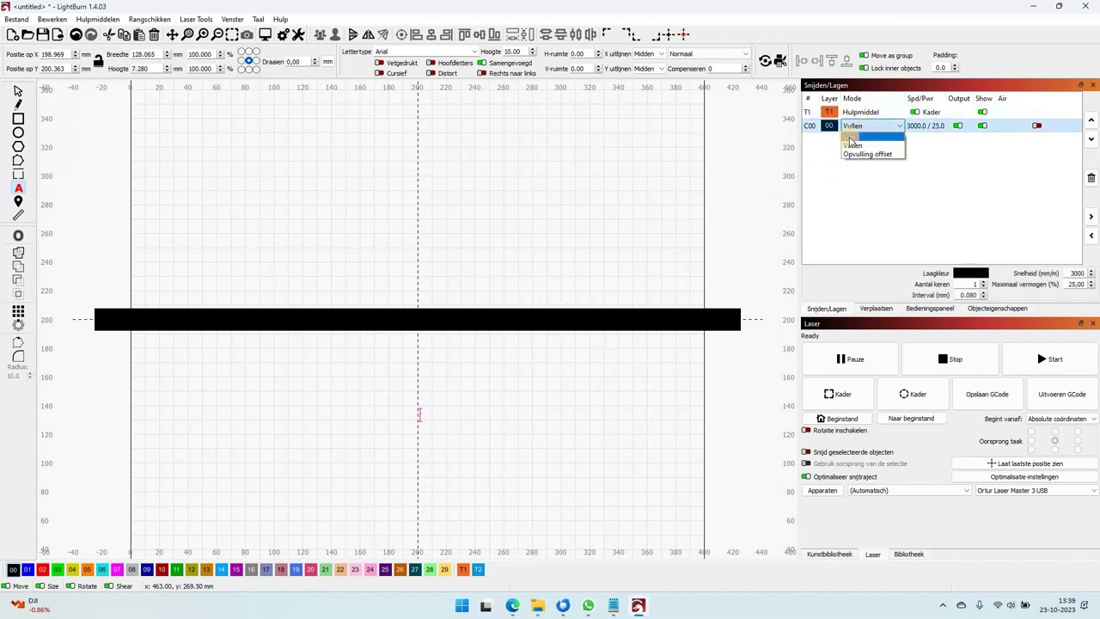
{"action": "left_click", "coordinate": [849, 139]}
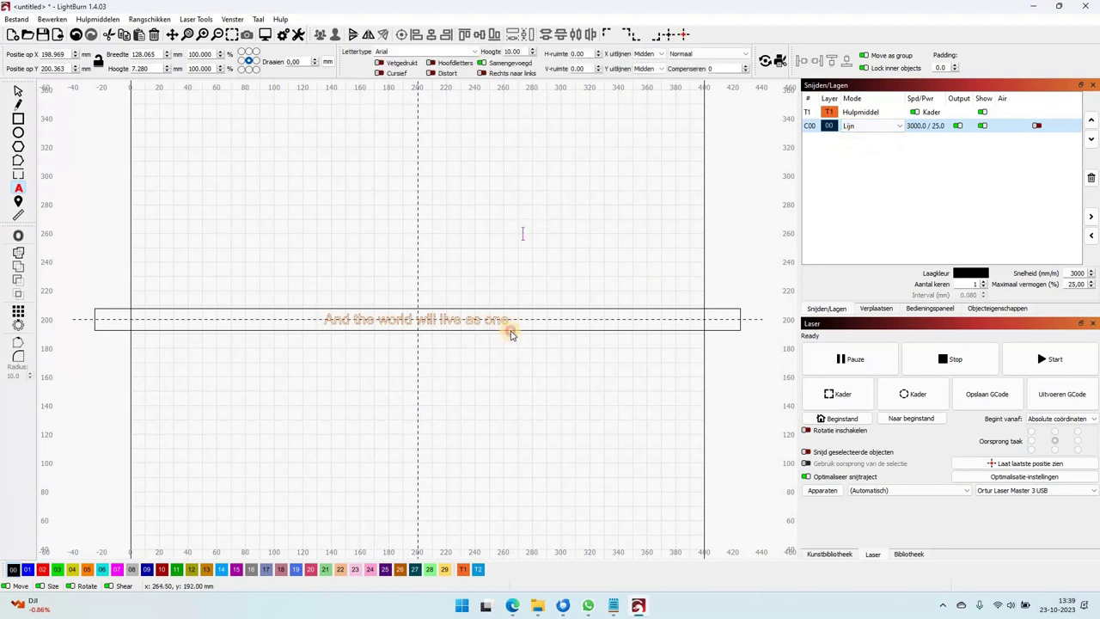
Select the 450 mm rectangle and reassign it to tool layer T1
{"action": "left_click", "coordinate": [22, 92]}
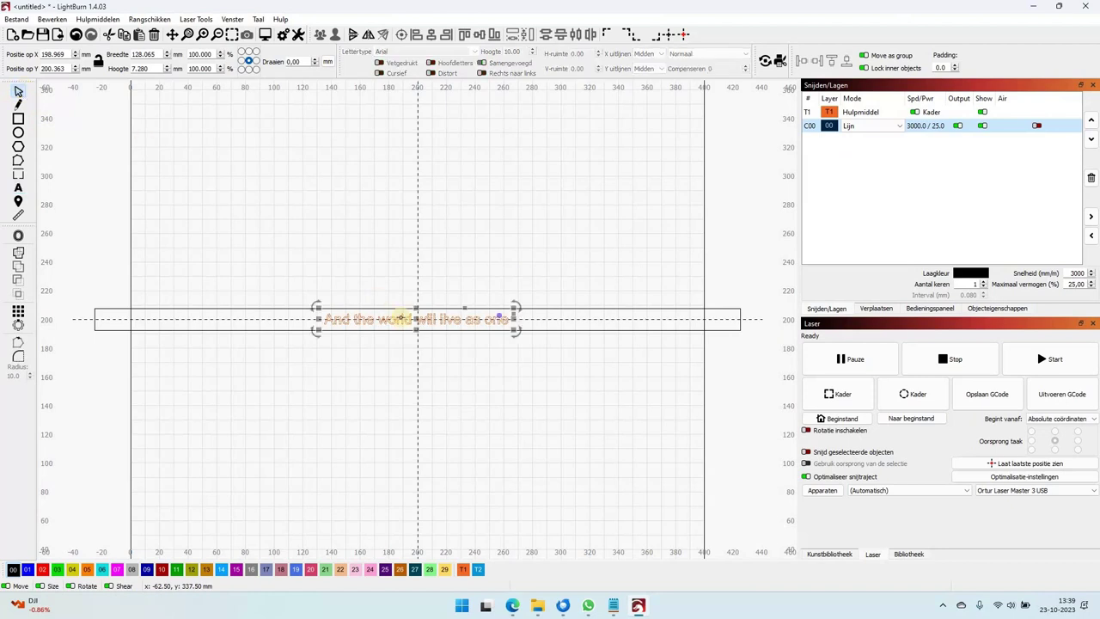
{"action": "left_click", "coordinate": [571, 329]}
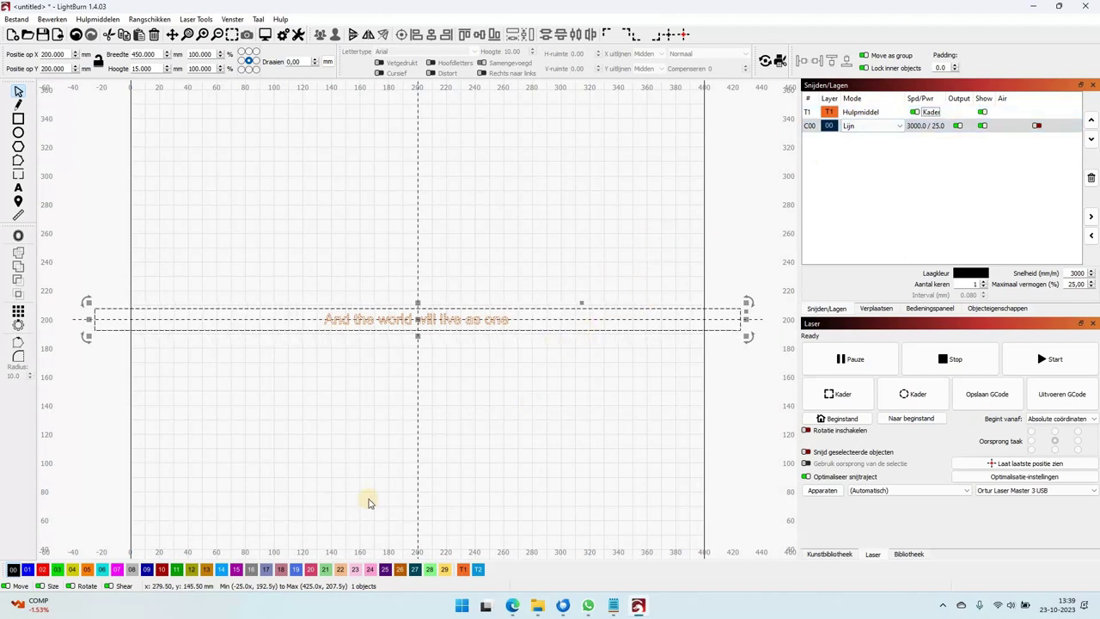
{"action": "left_click", "coordinate": [463, 570]}
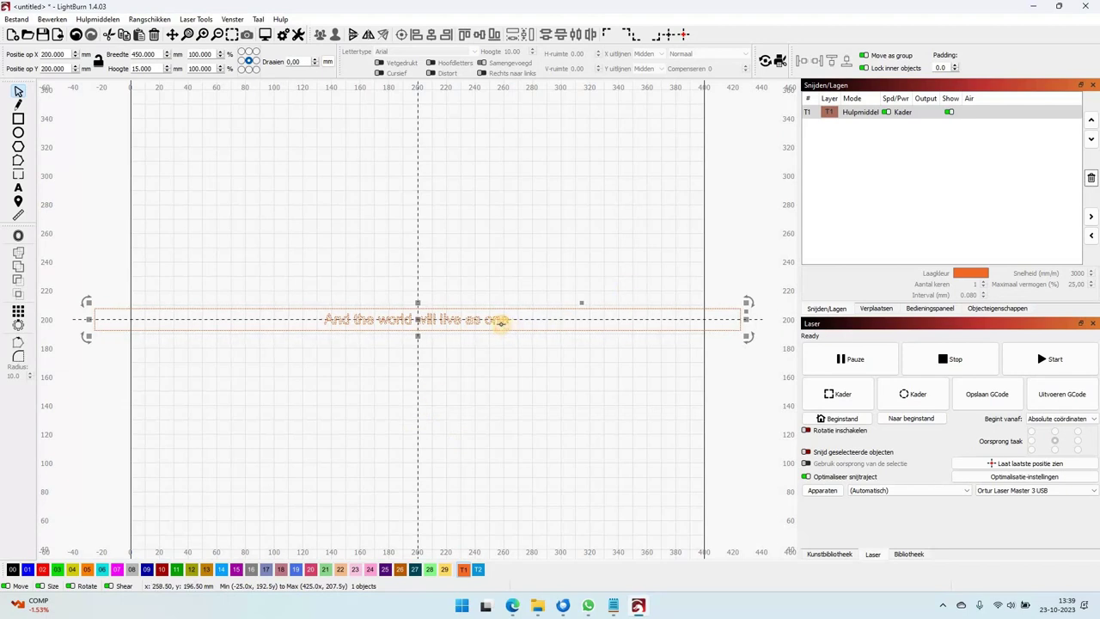
Move the lyric text inside the rectangle to layer 00 and set that layer's mode to Vullen
{"action": "left_click", "coordinate": [500, 323]}
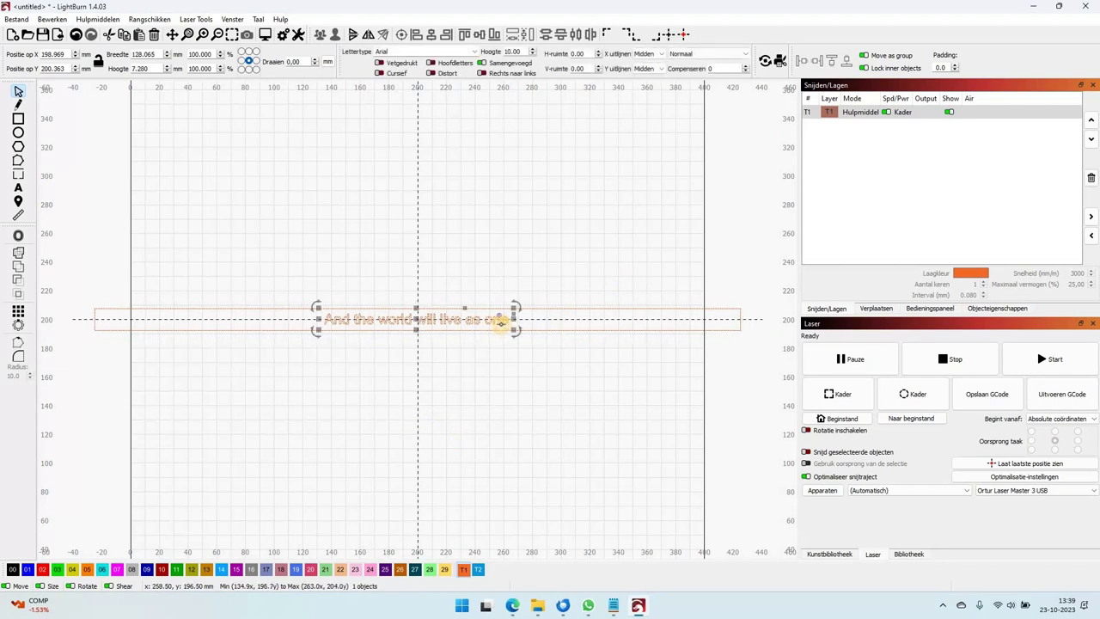
{"action": "left_click", "coordinate": [12, 569]}
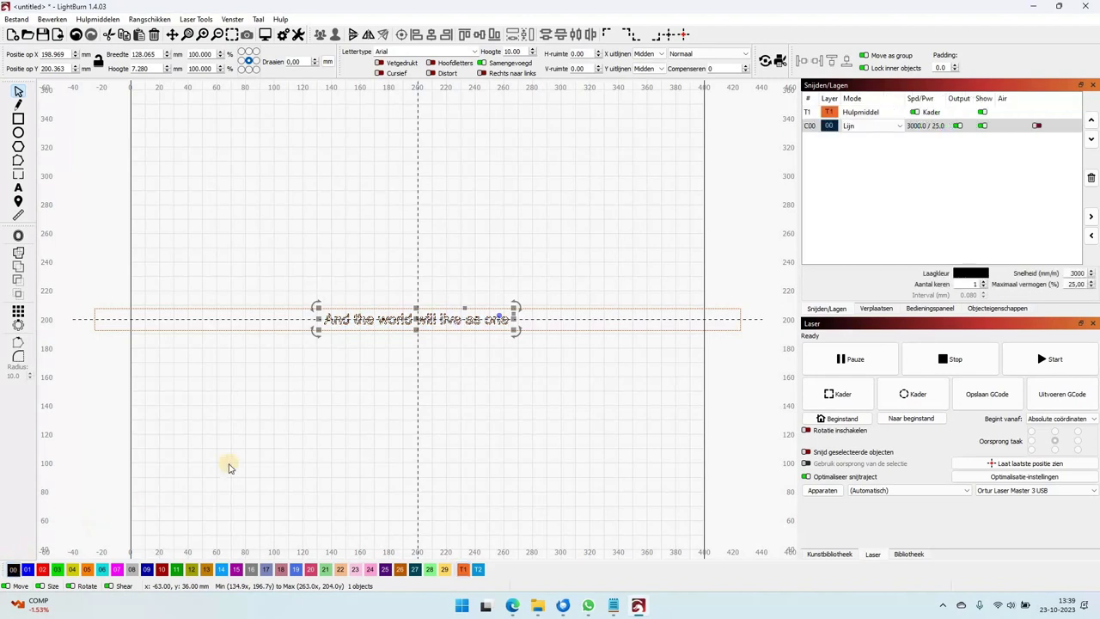
{"action": "left_click", "coordinate": [890, 126]}
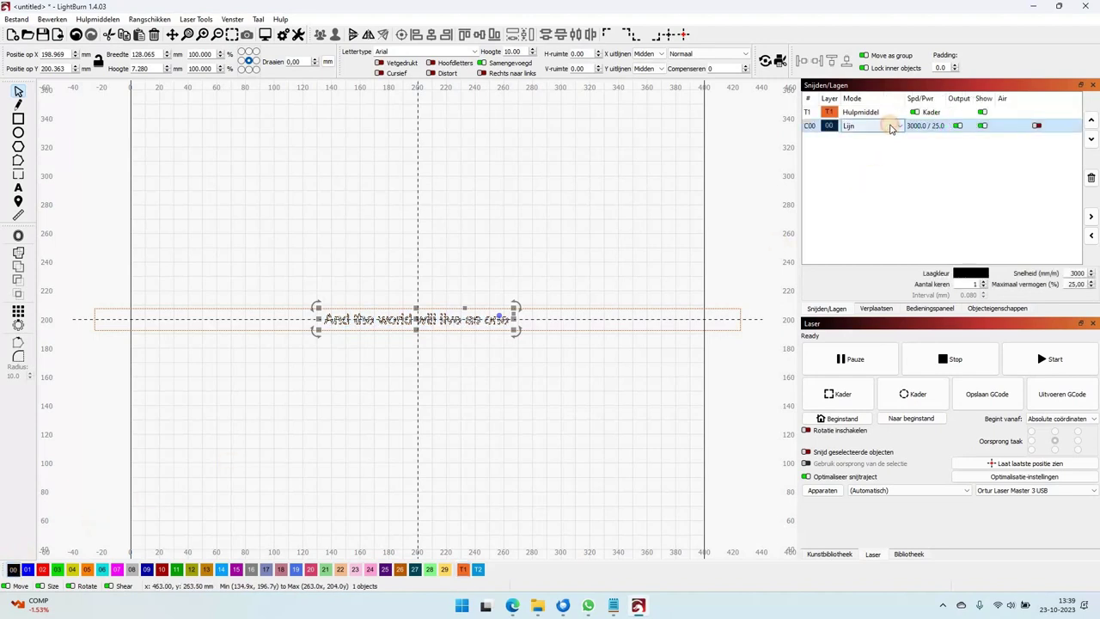
{"action": "left_click", "coordinate": [890, 126]}
{"action": "left_click", "coordinate": [868, 146]}
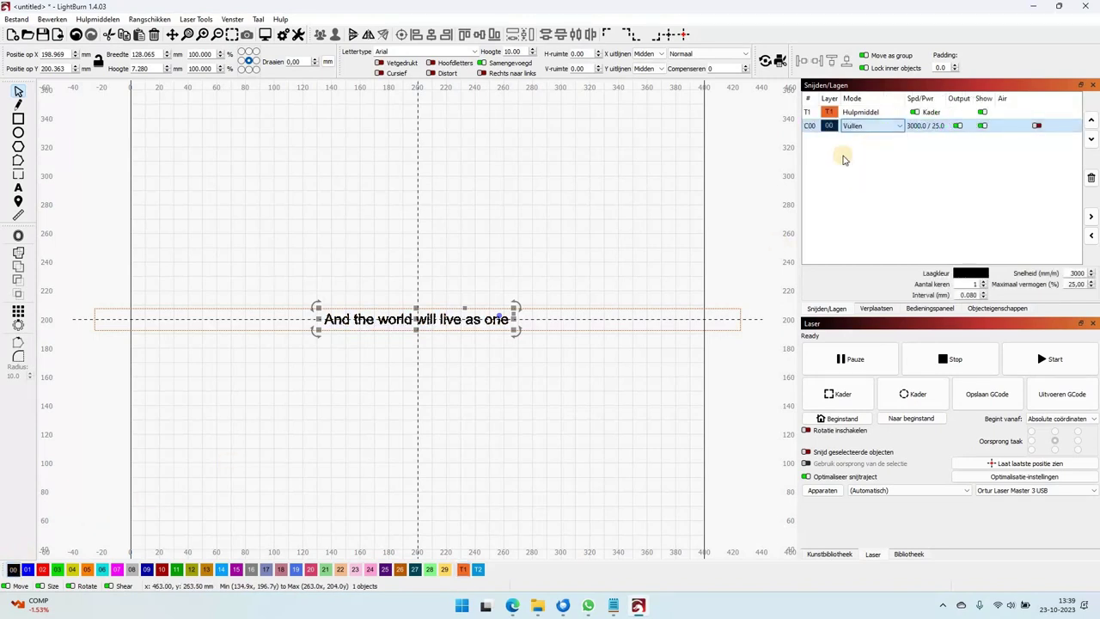
{"action": "left_click", "coordinate": [592, 180]}
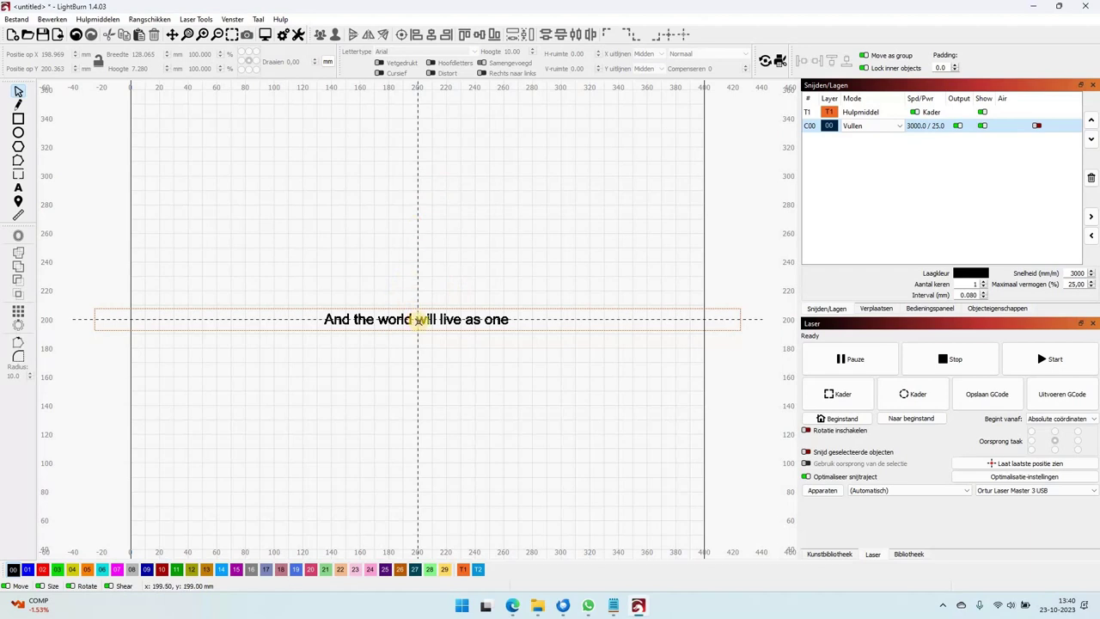
Reduce the text height of the line "And the world will live as one" to 8 mm
{"action": "left_click", "coordinate": [419, 319]}
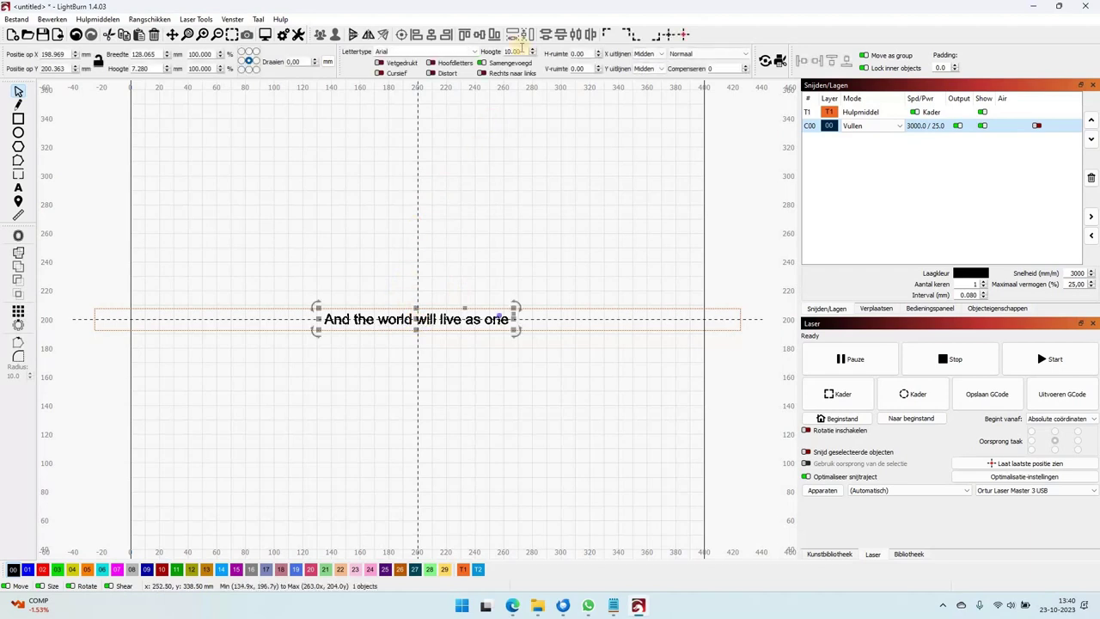
{"action": "scroll", "coordinate": [533, 55], "scroll_direction": "down", "scroll_amount": 5}
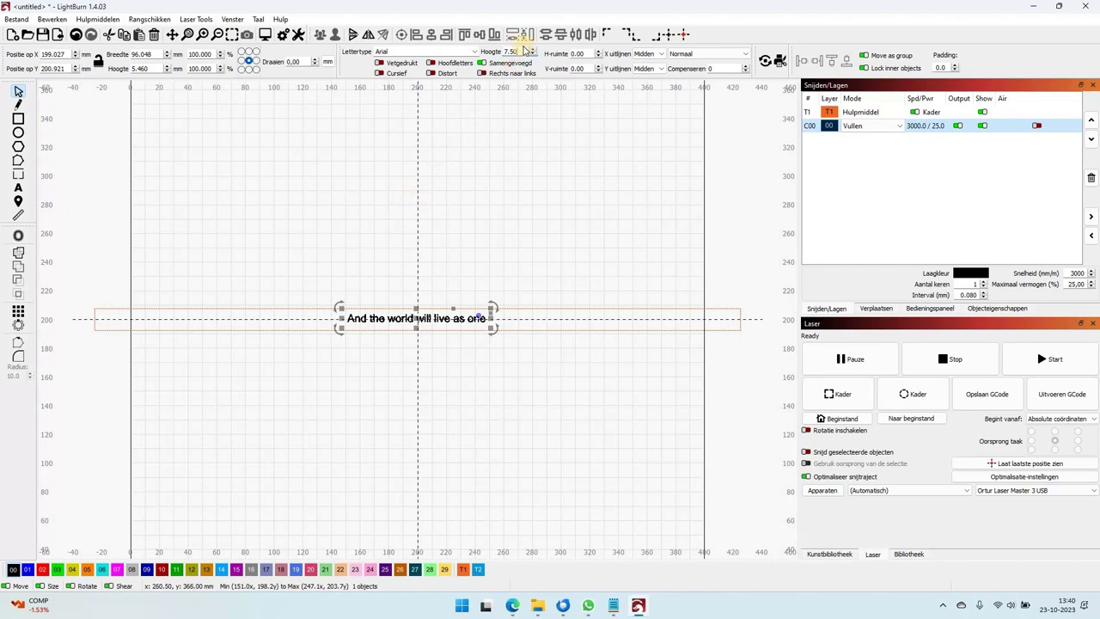
{"action": "left_click_drag", "start_coordinate": [520, 53], "coordinate": [492, 55]}
{"action": "type", "text": "8"}
{"action": "key", "text": "Tab"}
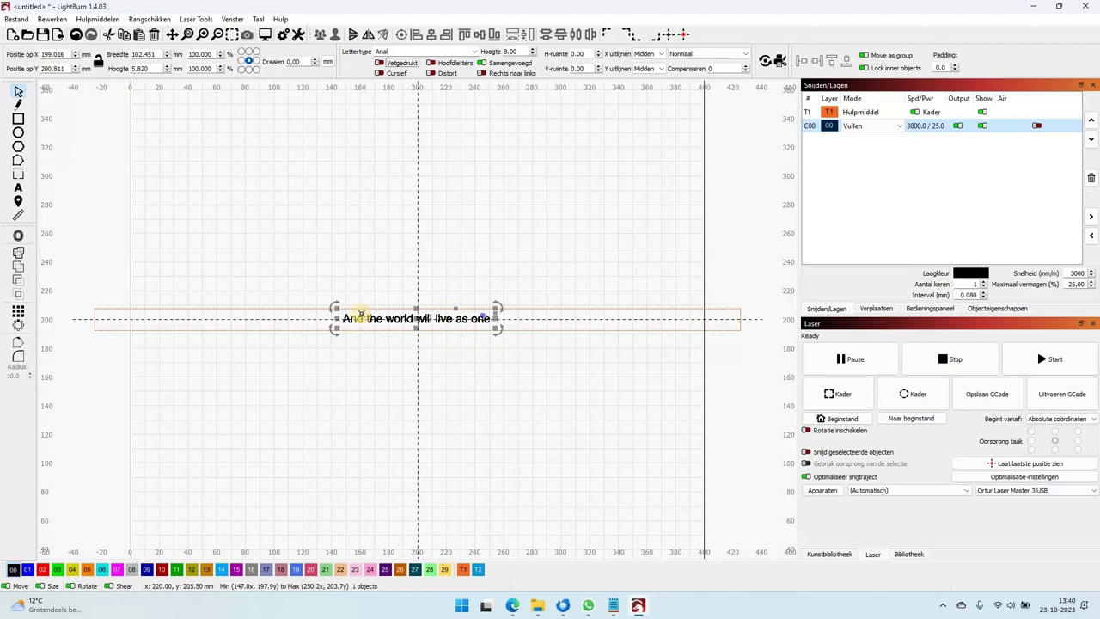
Preview different fonts on the selected lyric line and apply Britannic Bold
{"action": "left_click", "coordinate": [474, 53]}
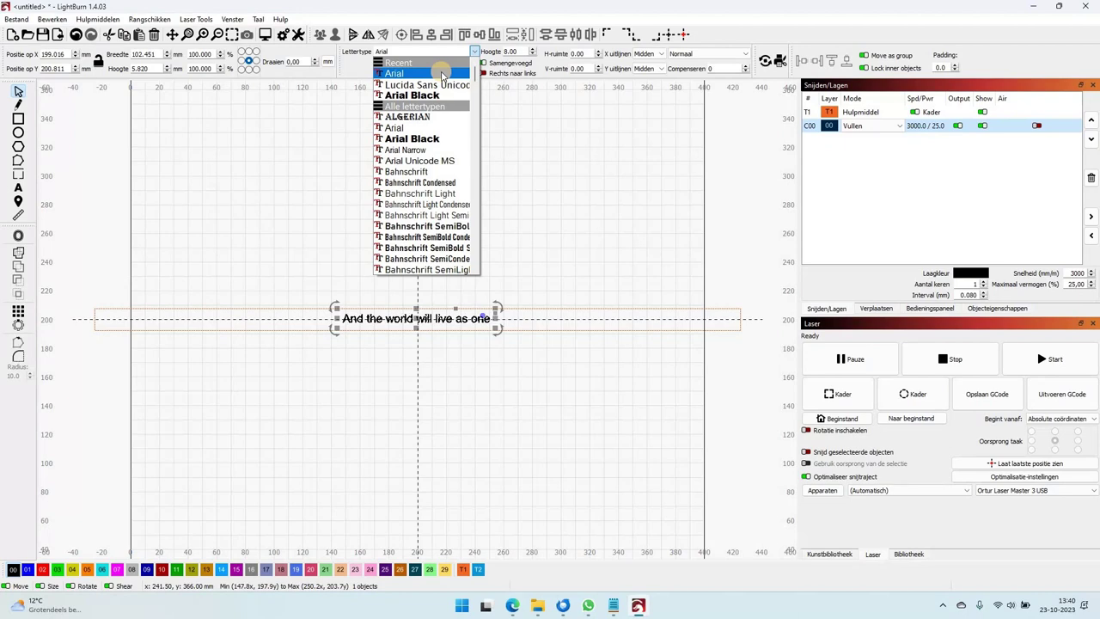
{"action": "key", "text": "Down"}
{"action": "key", "text": "Down"}
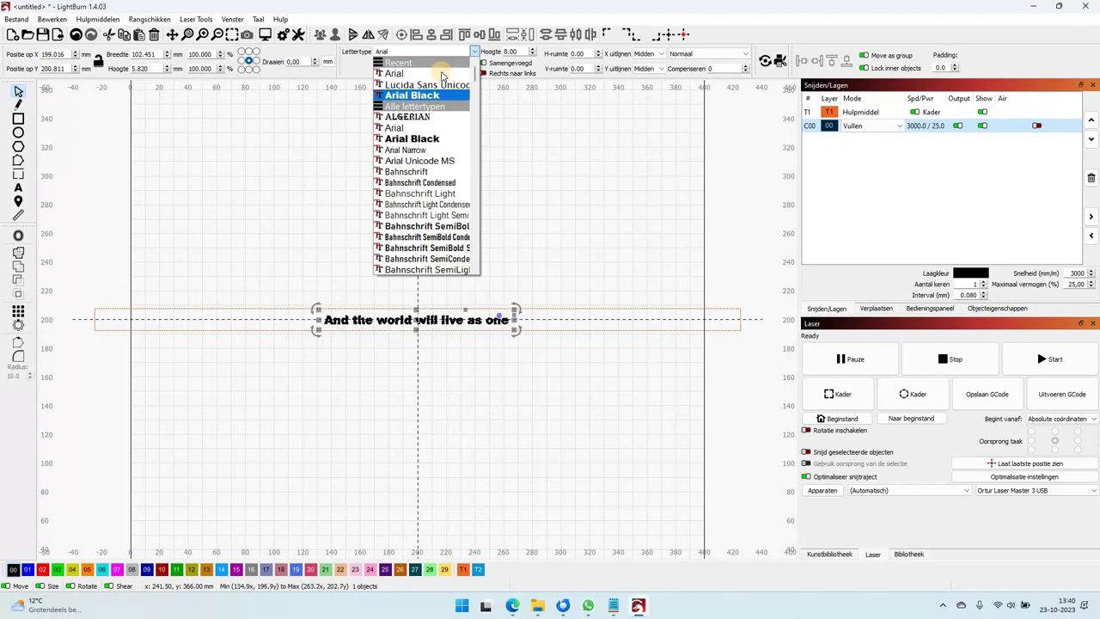
{"action": "key", "text": "Down"}
{"action": "key", "text": "Up"}
{"action": "key", "text": "Down"}
{"action": "key", "text": "Down"}
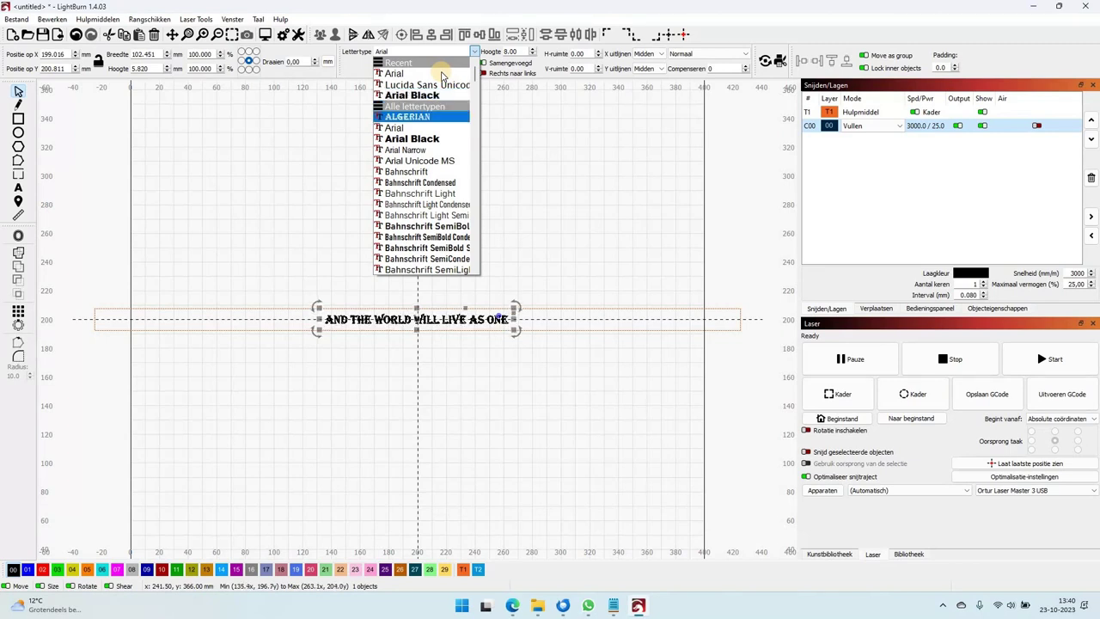
{"action": "key", "text": "Down"}
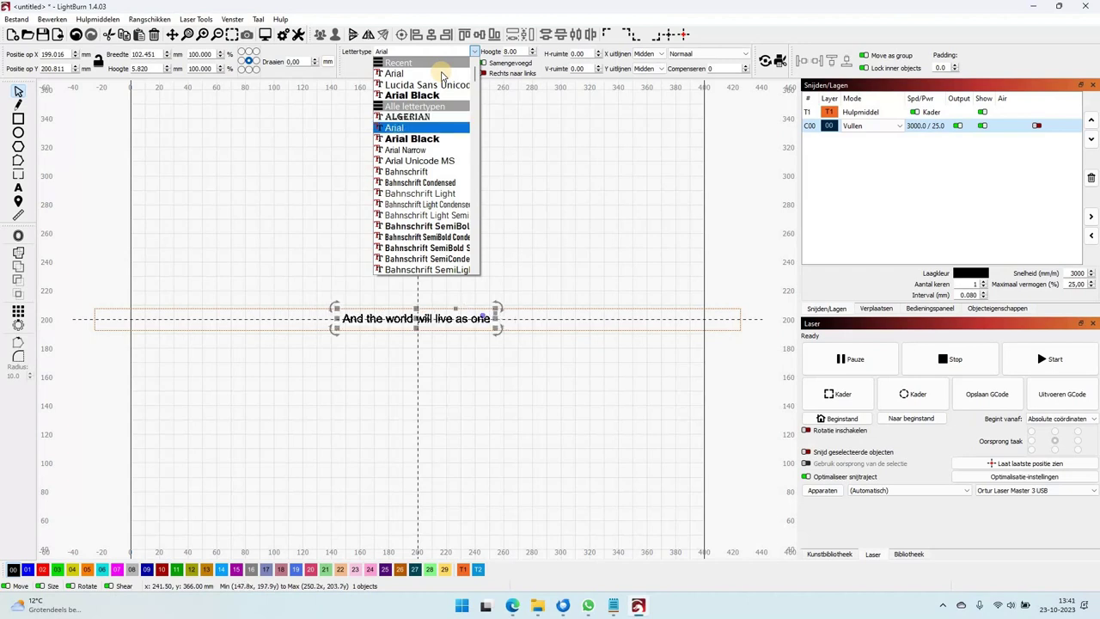
{"action": "key", "text": "Down"}
{"action": "key", "text": "Down"}
{"action": "key", "text": "Down"}
{"action": "key", "text": "Down"}
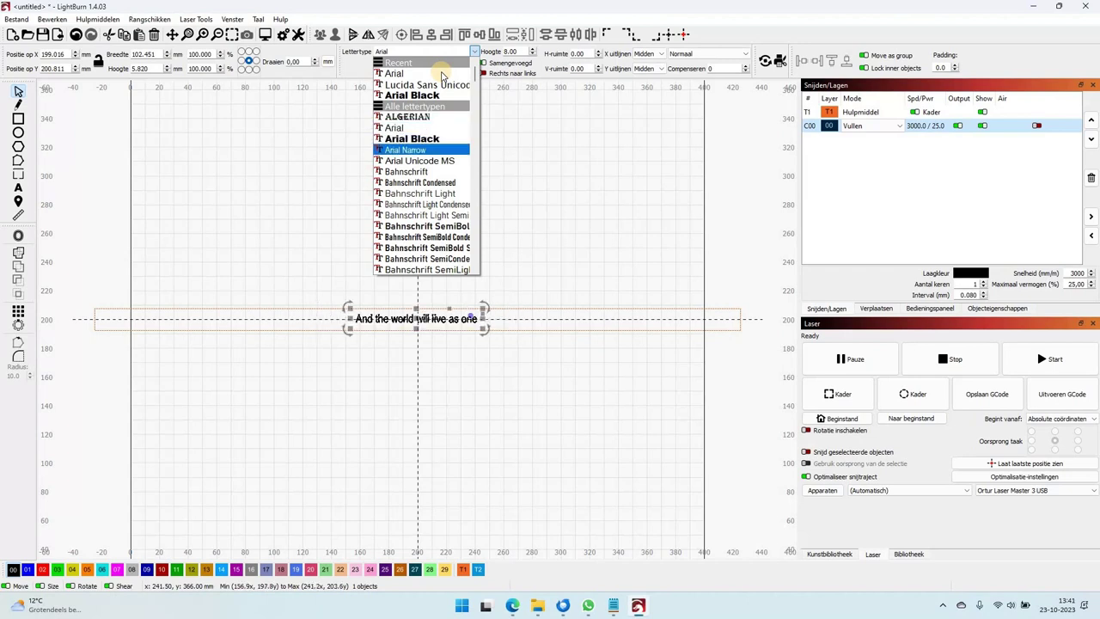
{"action": "key", "text": "Down"}
{"action": "key", "text": "Down"}
{"action": "key", "text": "Down"}
{"action": "key", "text": "Down"}
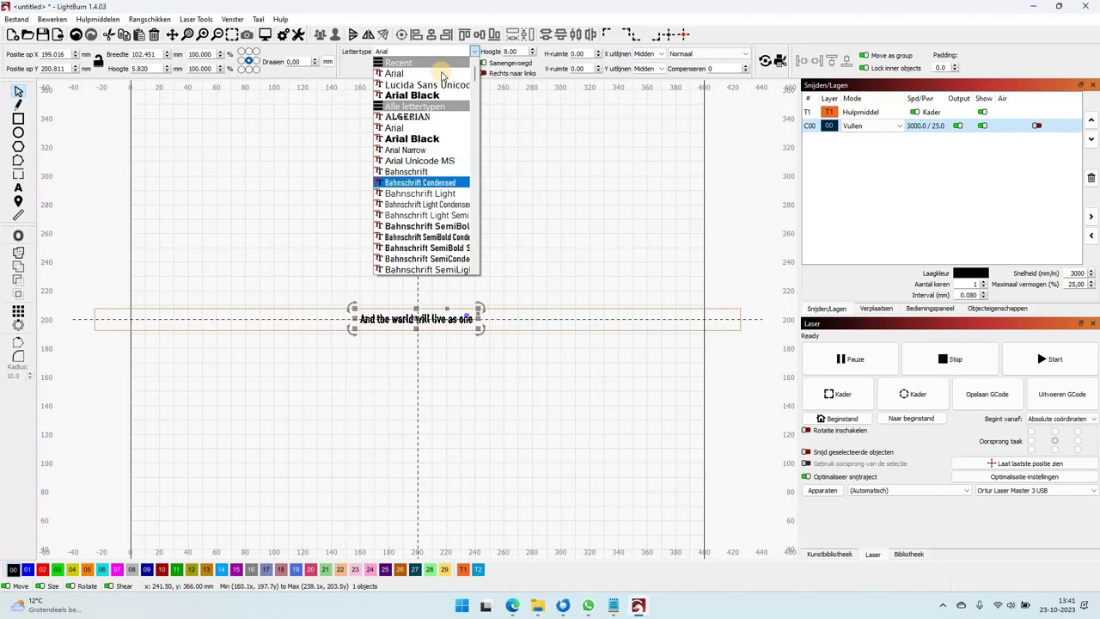
{"action": "key", "text": "Down"}
{"action": "key", "text": "Down"}
{"action": "key", "text": "Down"}
{"action": "key", "text": "Down"}
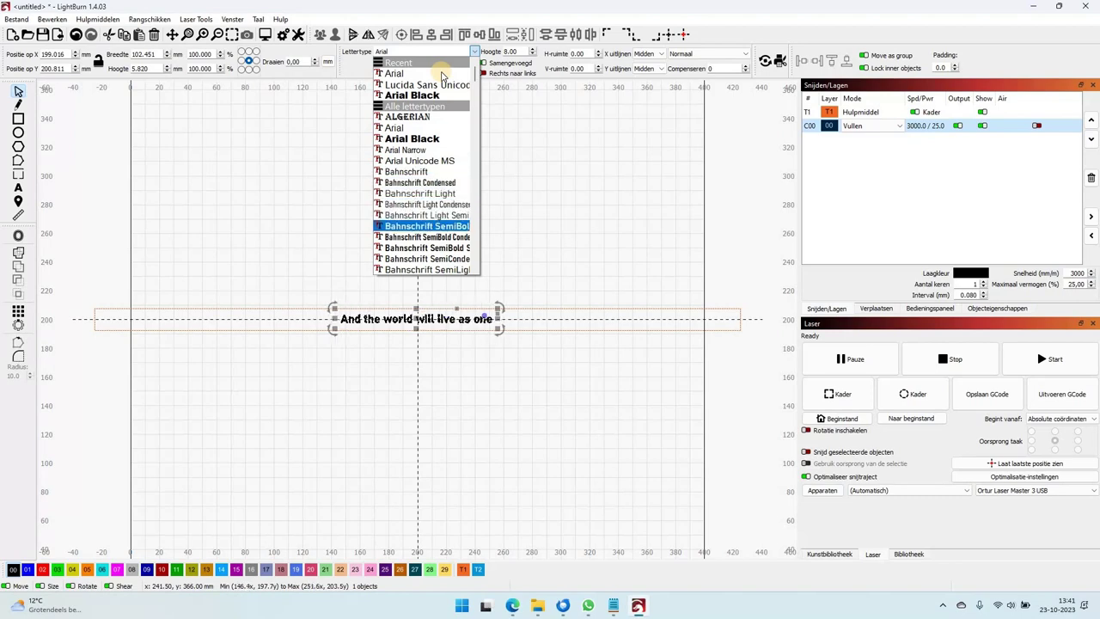
{"action": "key", "text": "Down"}
{"action": "key", "text": "Down"}
{"action": "key", "text": "Down"}
{"action": "key", "text": "Down"}
{"action": "key", "text": "Down"}
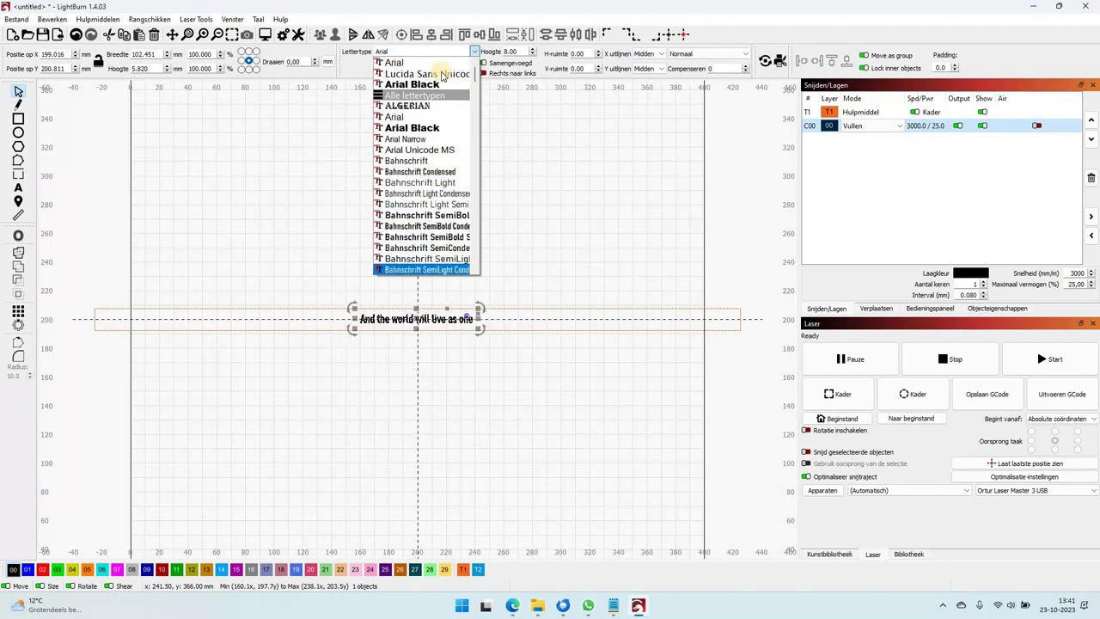
{"action": "key", "text": "Down"}
{"action": "key", "text": "Down"}
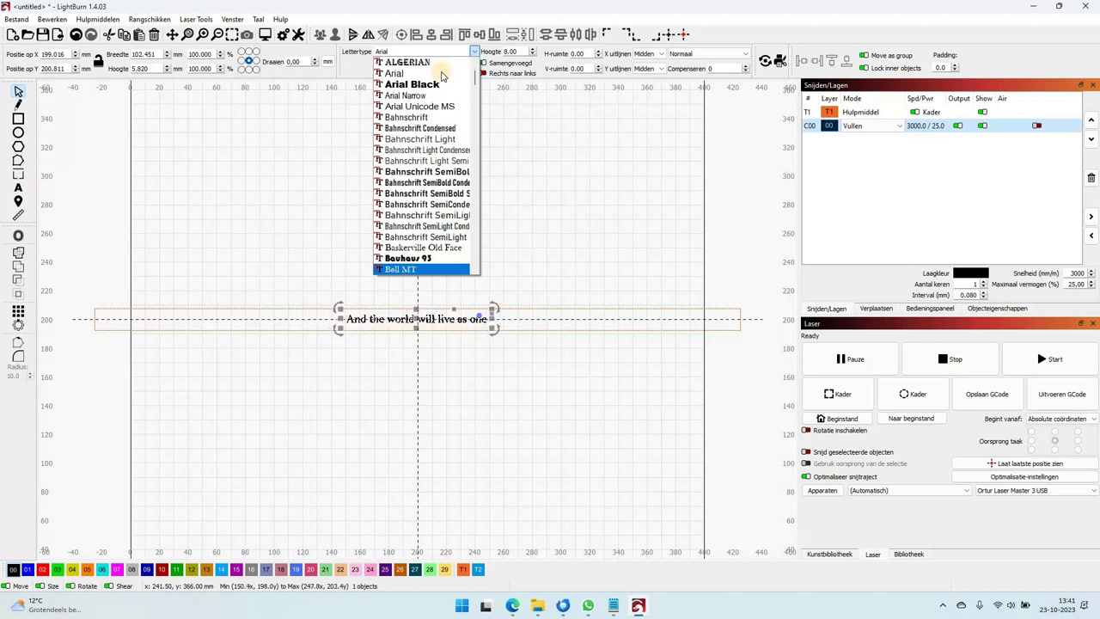
{"action": "key", "text": "Up"}
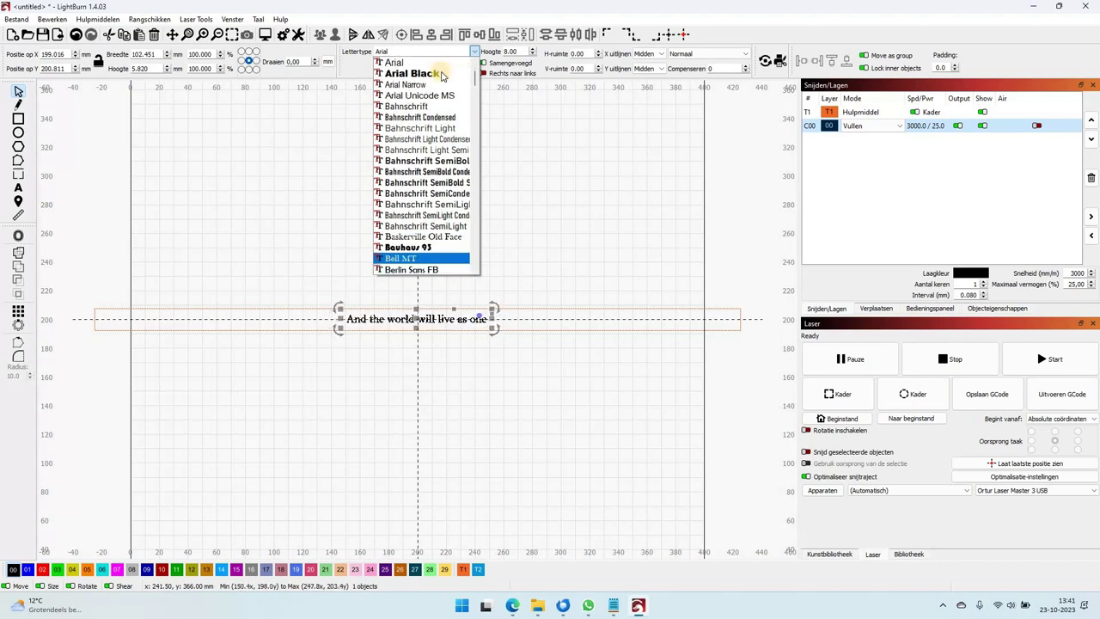
{"action": "key", "text": "Down"}
{"action": "key", "text": "Down"}
{"action": "key", "text": "Down"}
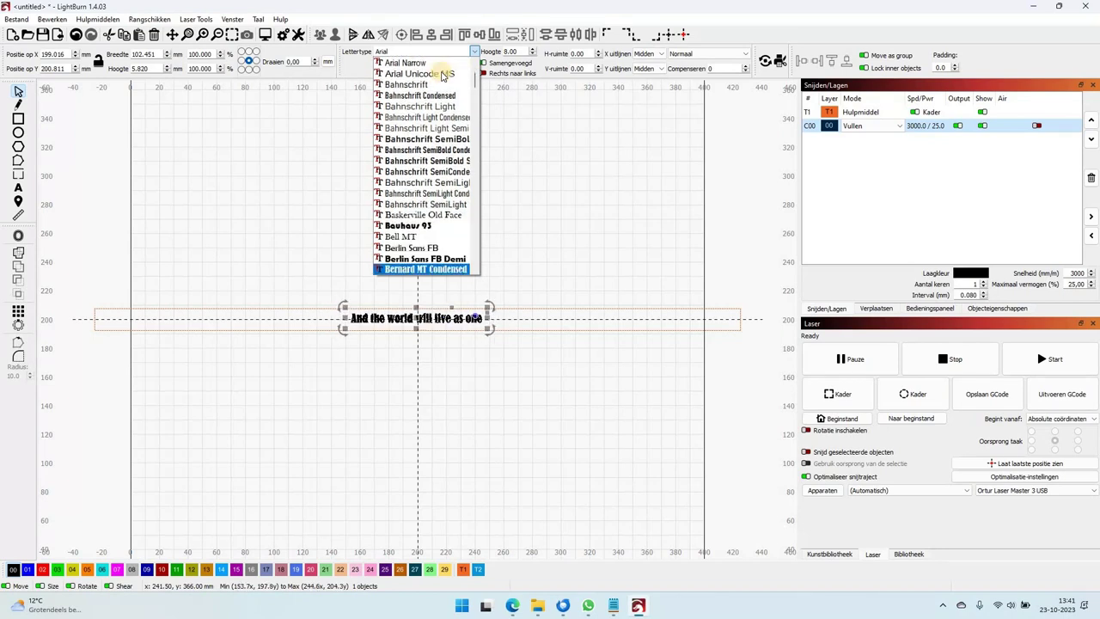
{"action": "key", "text": "Down"}
{"action": "key", "text": "Down"}
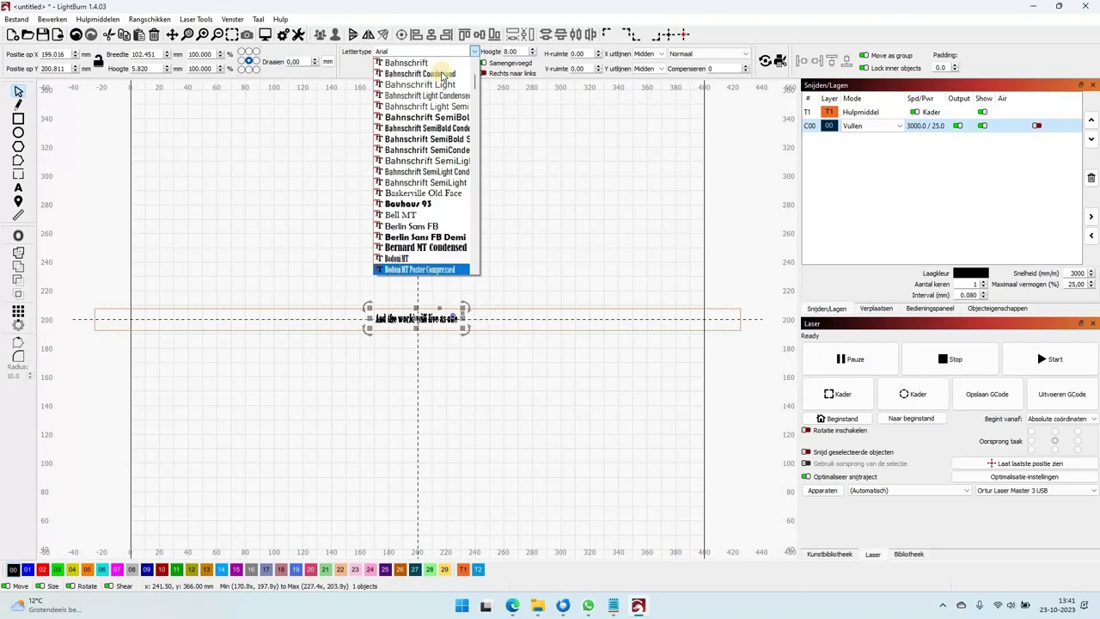
{"action": "key", "text": "Down"}
{"action": "key", "text": "Down"}
{"action": "key", "text": "Down"}
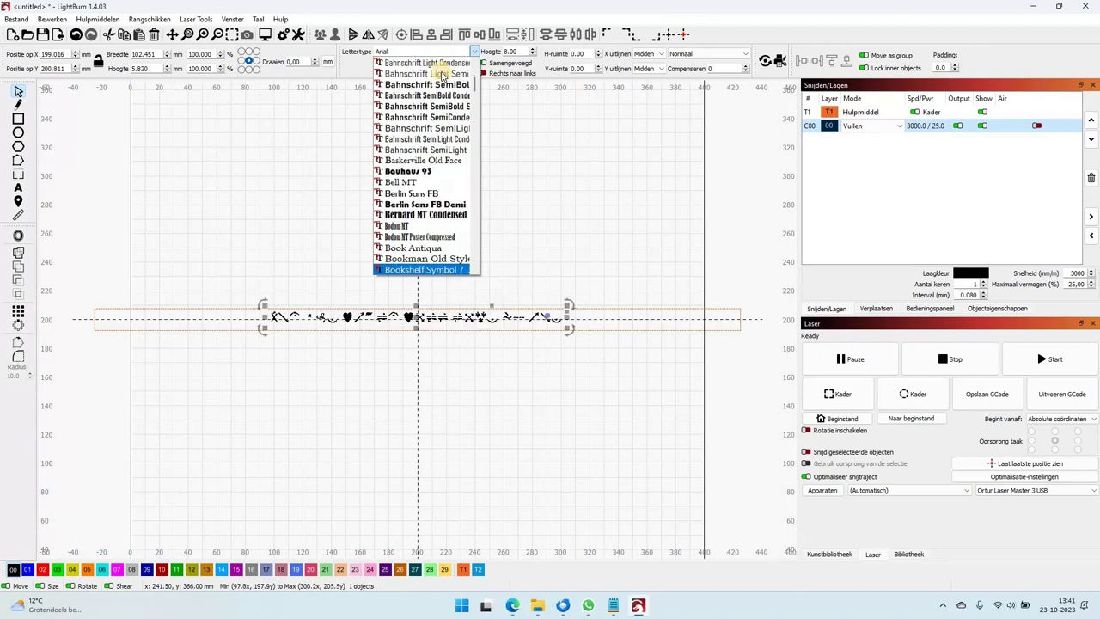
{"action": "key", "text": "Down"}
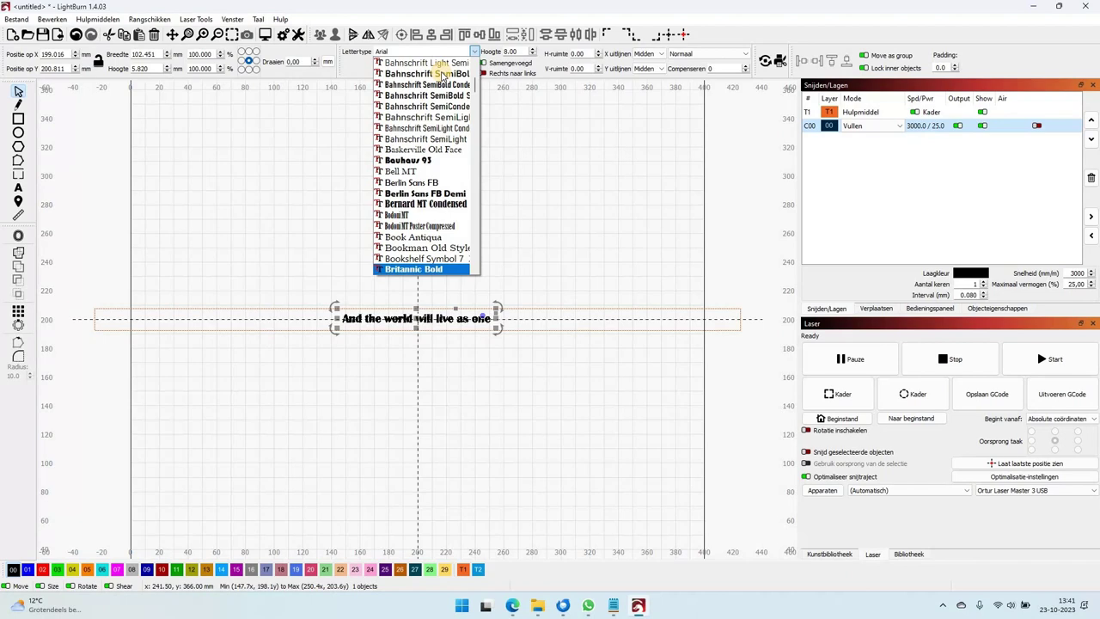
{"action": "key", "text": "Return"}
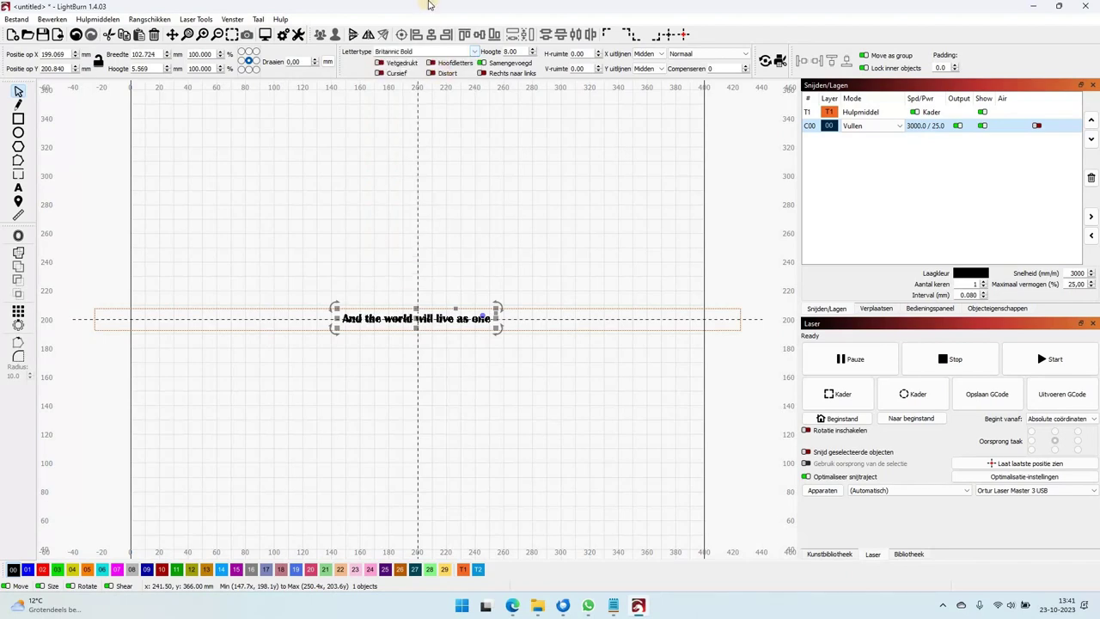
Centre the lyric text on the work area at X 200, Y 200 mm and deselect it
{"action": "left_click", "coordinate": [451, 207]}
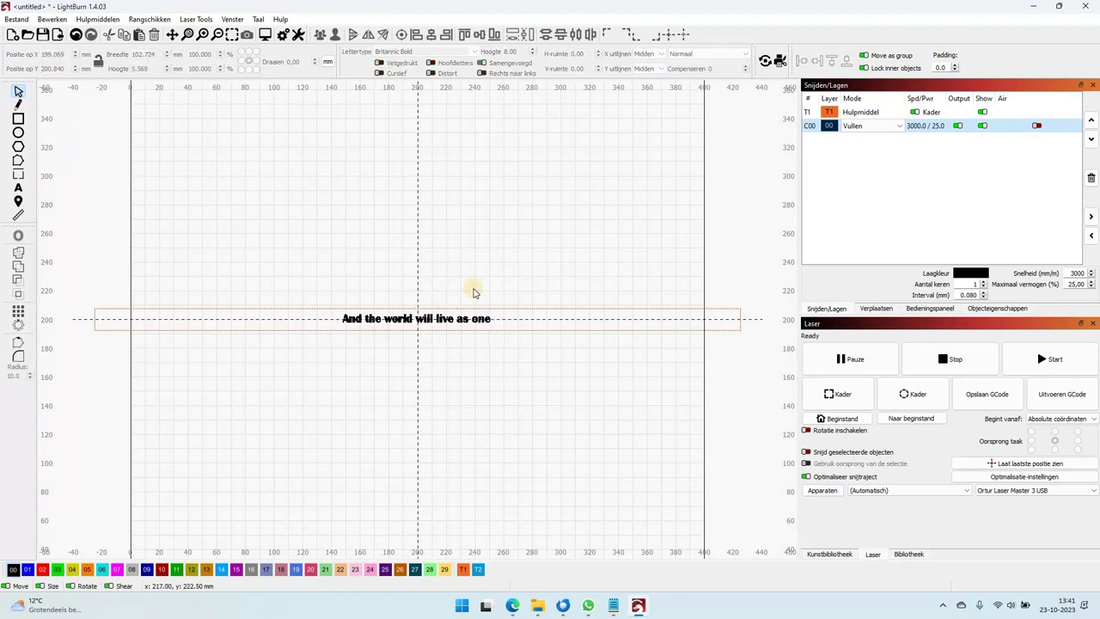
{"action": "left_click", "coordinate": [422, 319]}
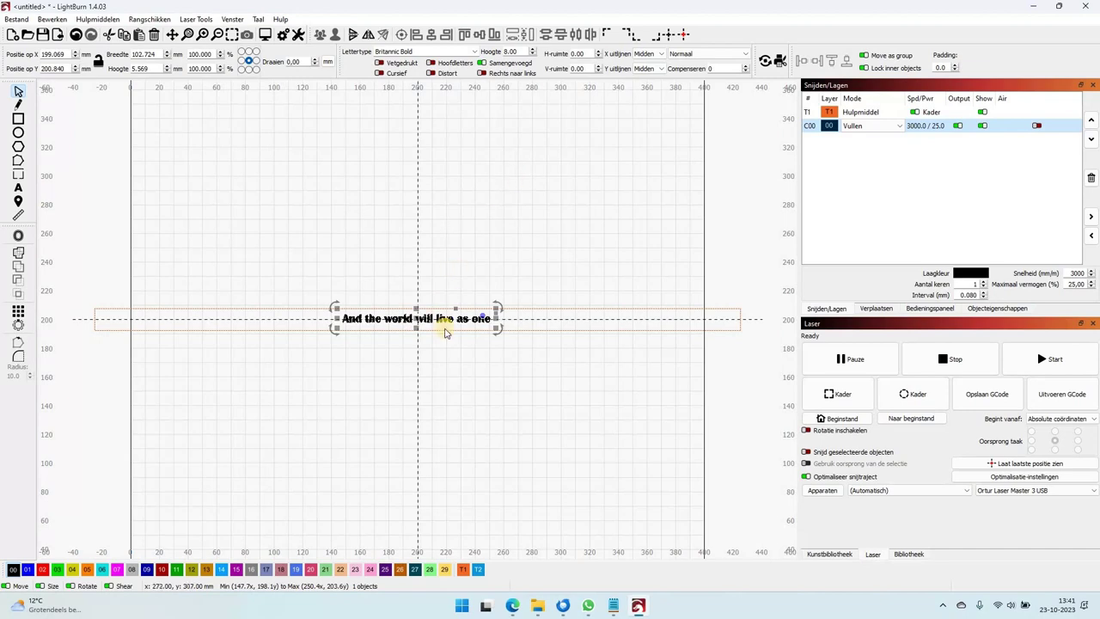
{"action": "left_click", "coordinate": [684, 35]}
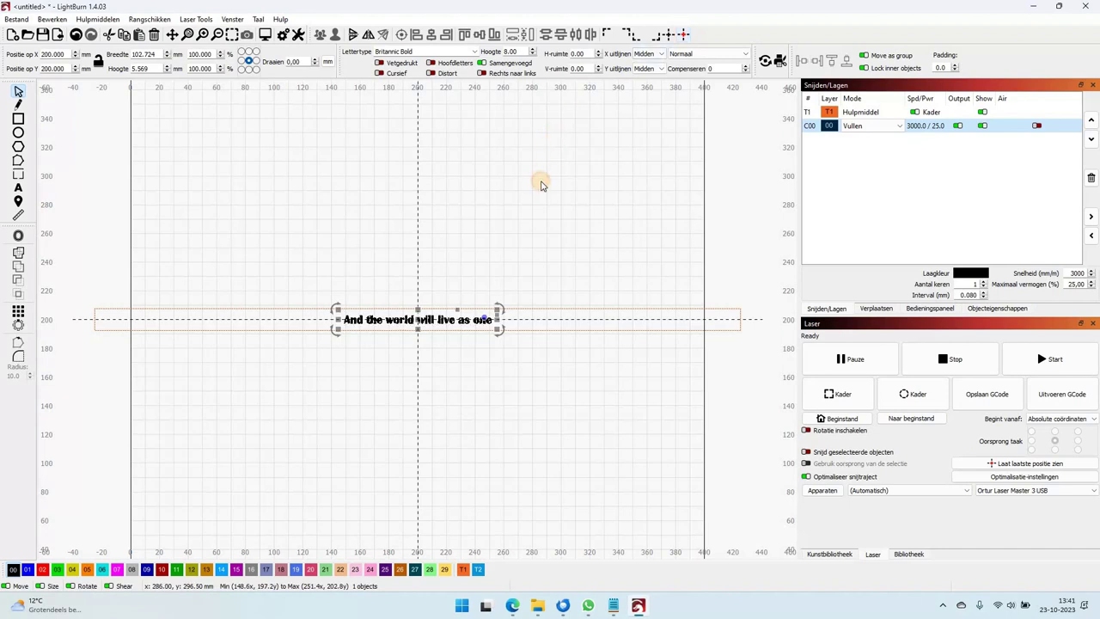
{"action": "left_click", "coordinate": [540, 184]}
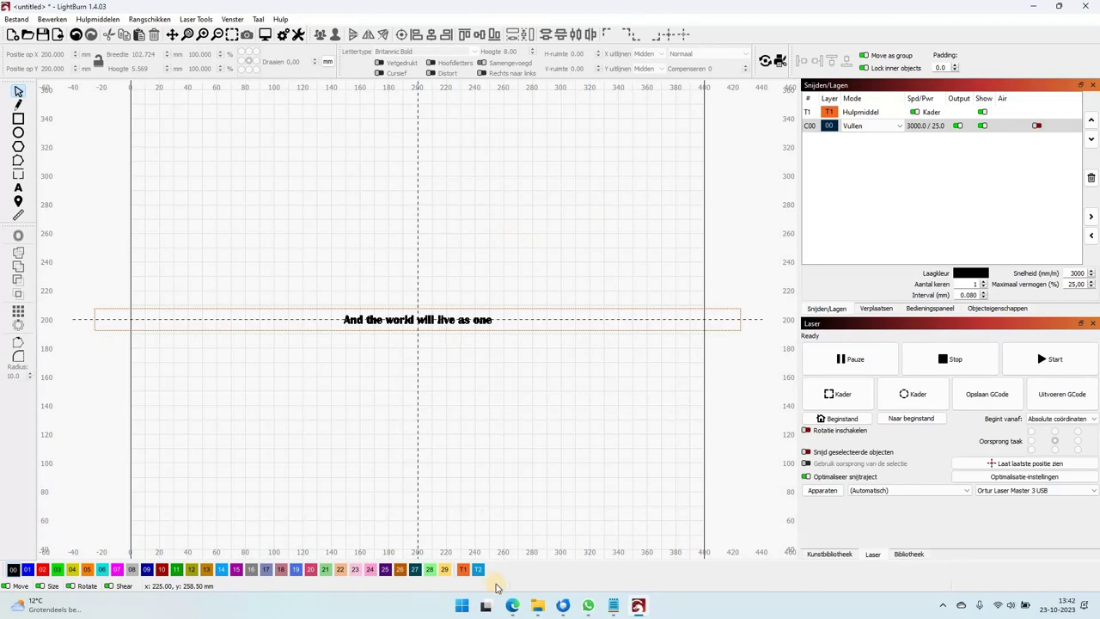
Check the numbered lyric lines in Notepad and return to LightBurn
{"action": "left_click", "coordinate": [615, 607]}
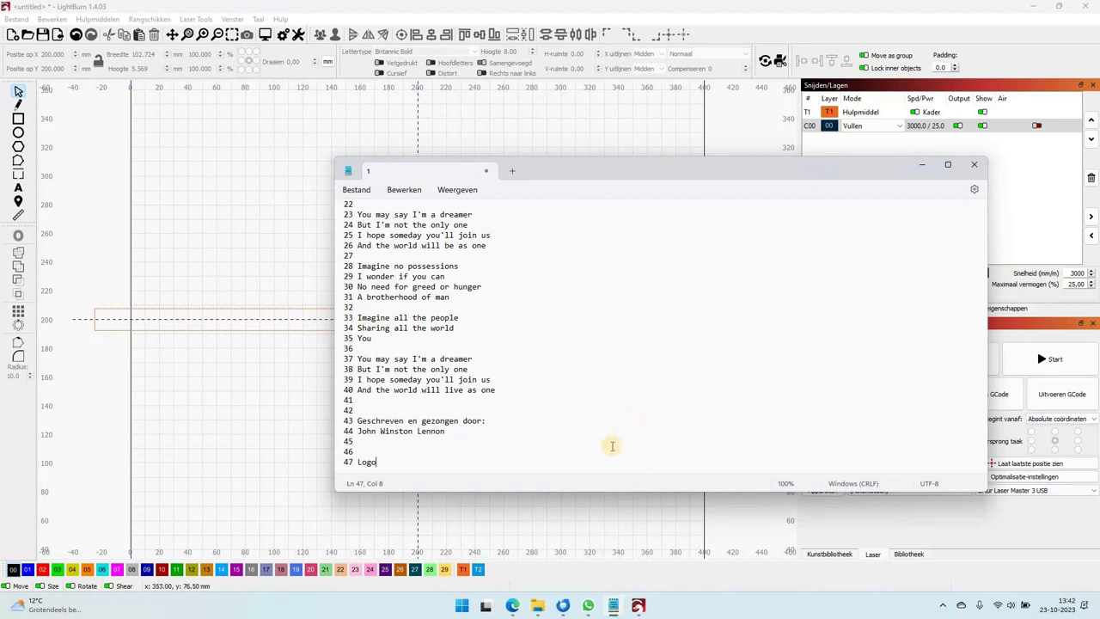
{"action": "left_click", "coordinate": [577, 533]}
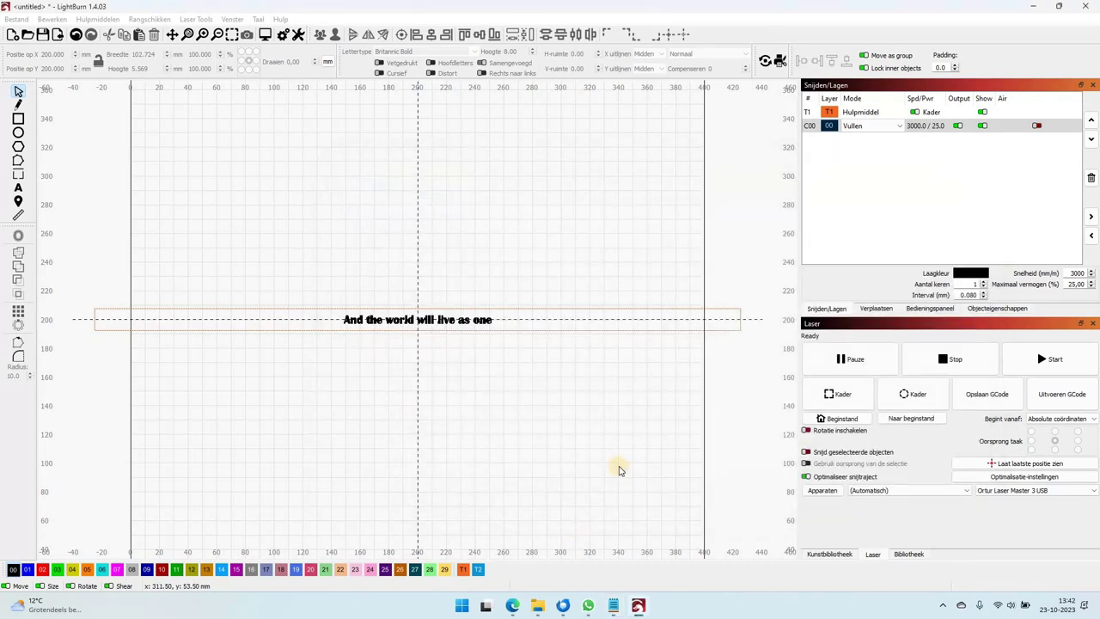